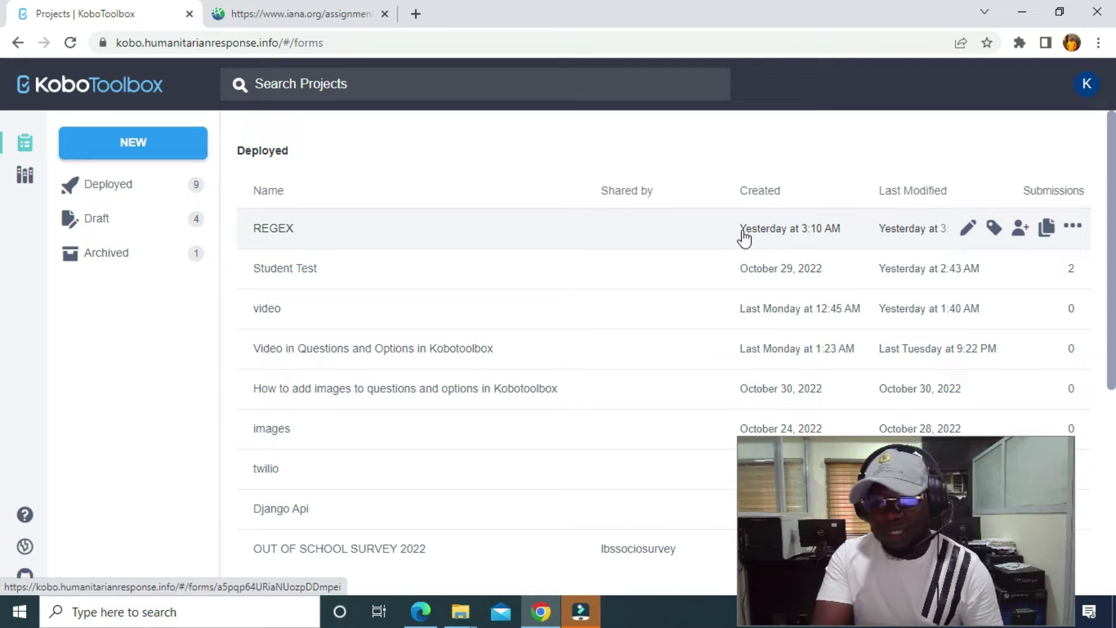
Step: Start a new project from scratch and name it 'Languages Form'
{"action": "left_click", "coordinate": [163, 151]}
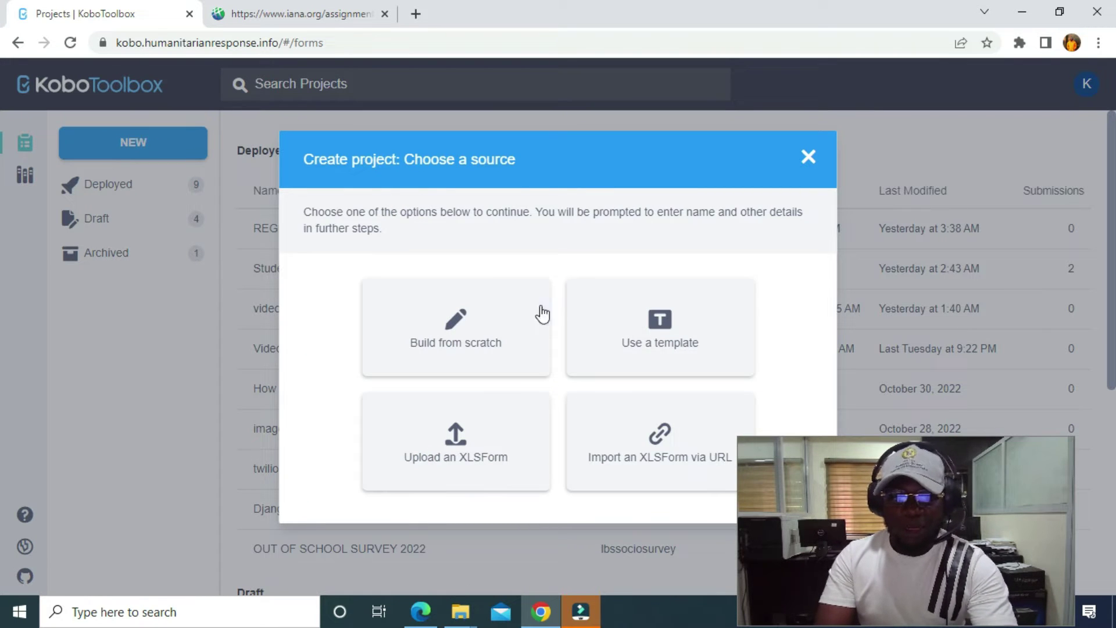
{"action": "left_click", "coordinate": [508, 314]}
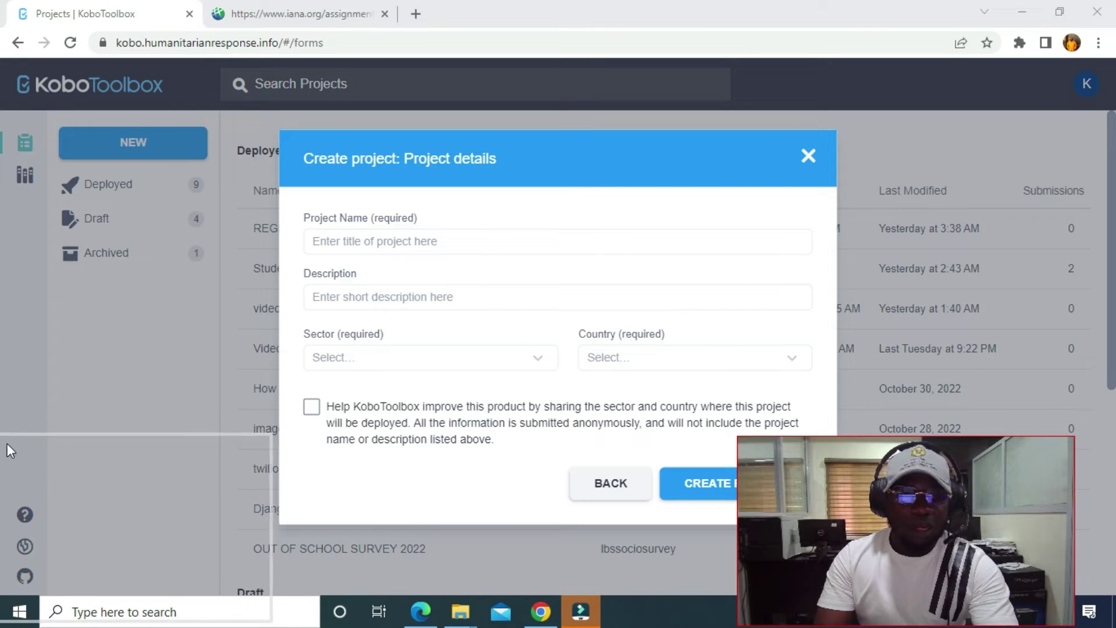
{"action": "left_click", "coordinate": [387, 243]}
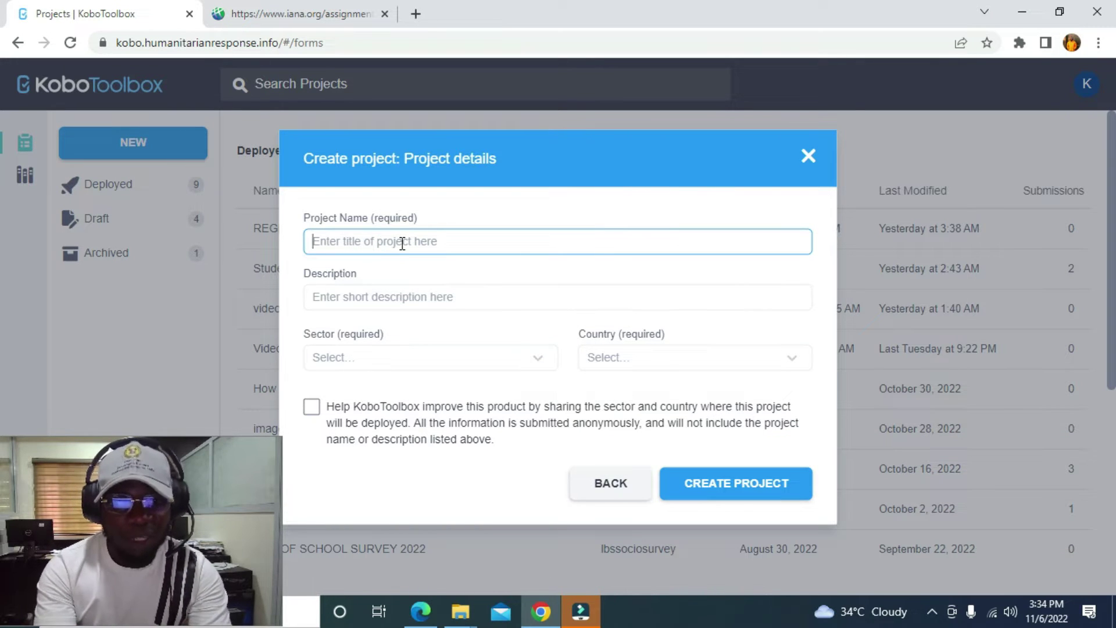
{"action": "type", "text": "Language"}
{"action": "key", "text": "BackSpace"}
{"action": "type", "text": "s Form"}
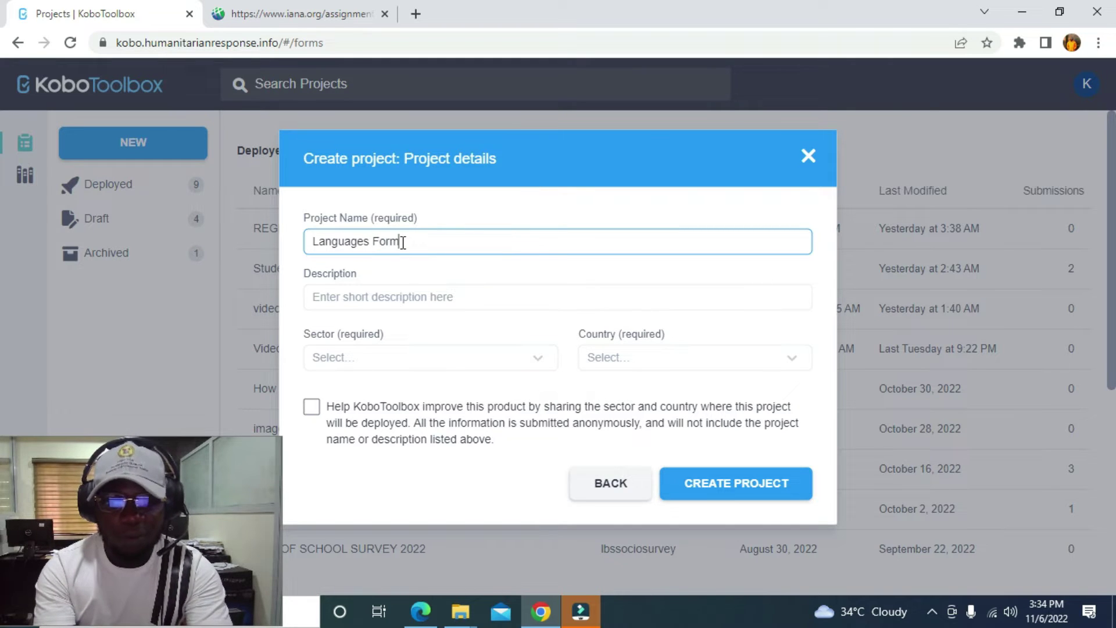
Step: Set sector to Other and country to Nigeria, then create the project
{"action": "left_click", "coordinate": [357, 367]}
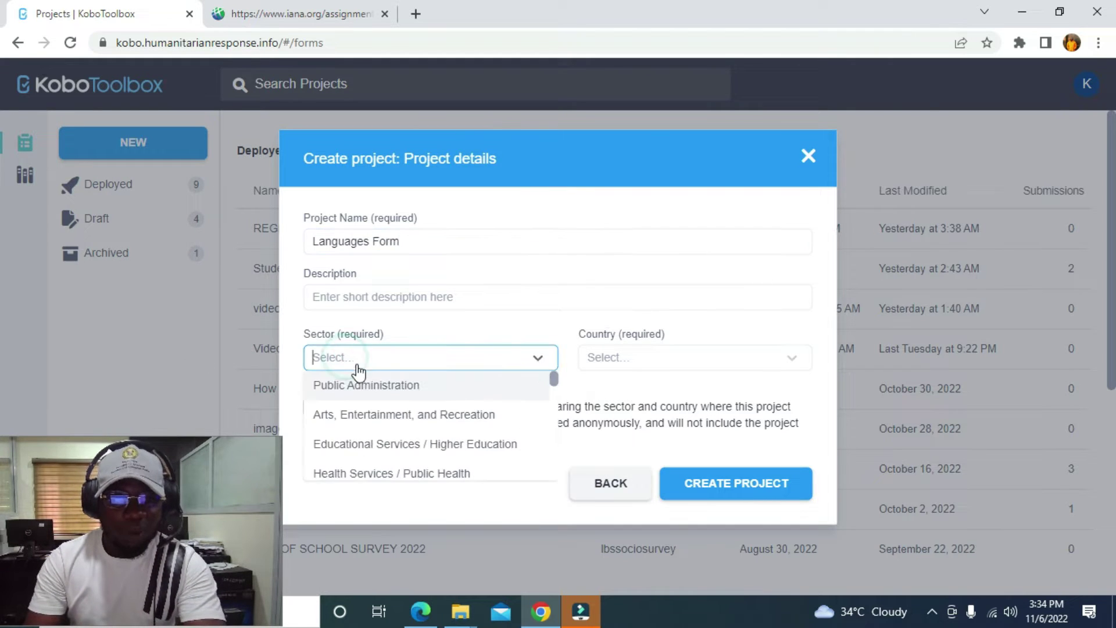
{"action": "type", "text": "other"}
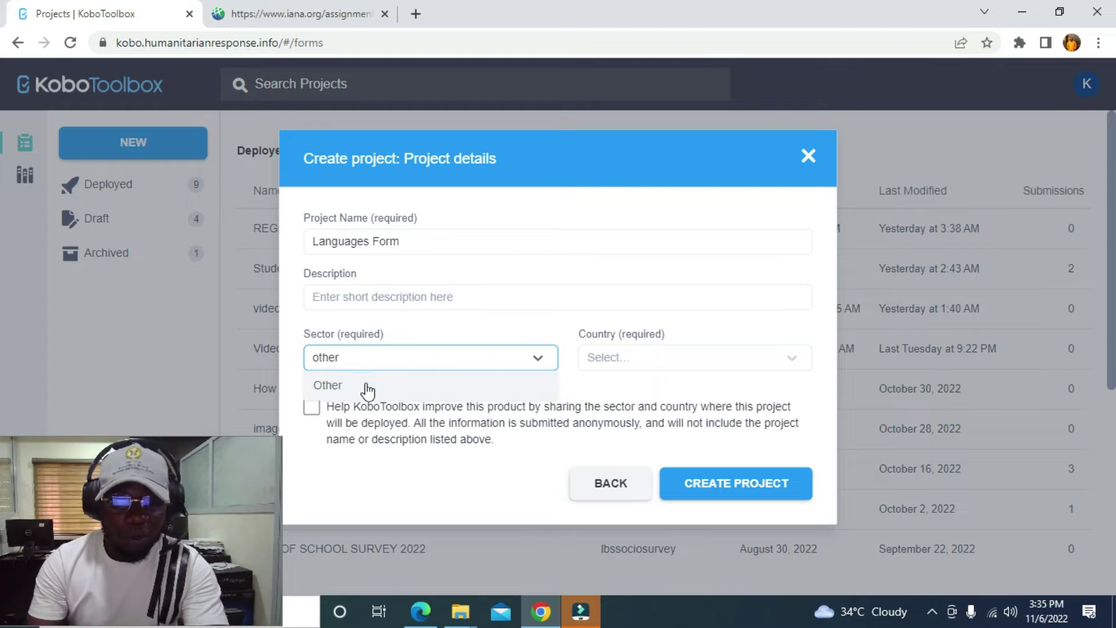
{"action": "left_click", "coordinate": [367, 387]}
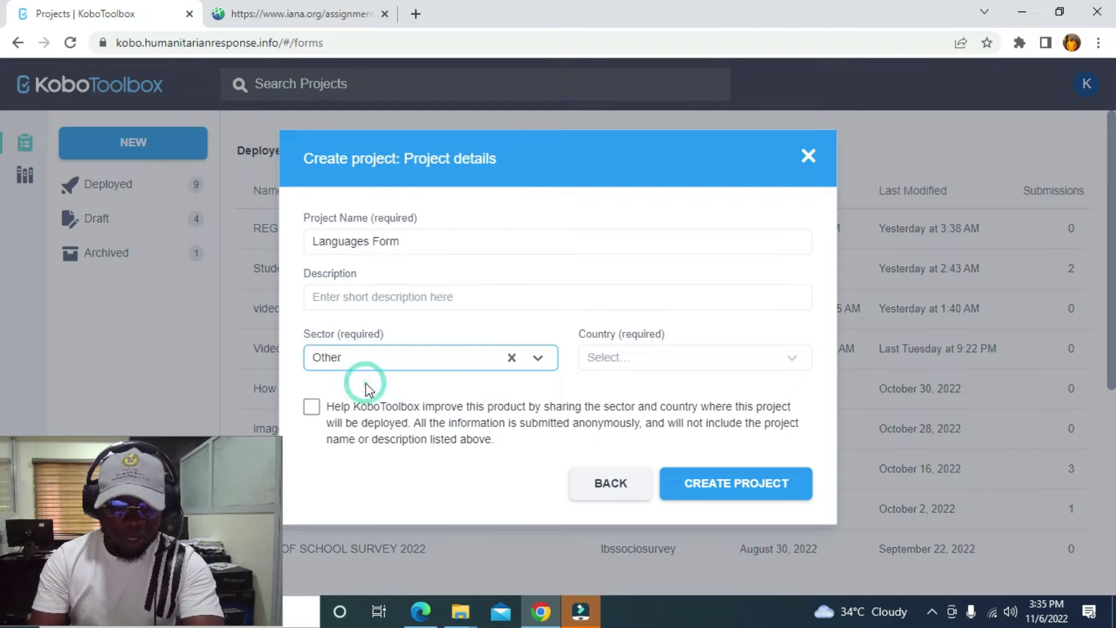
{"action": "left_click", "coordinate": [590, 363]}
{"action": "type", "text": "nige"}
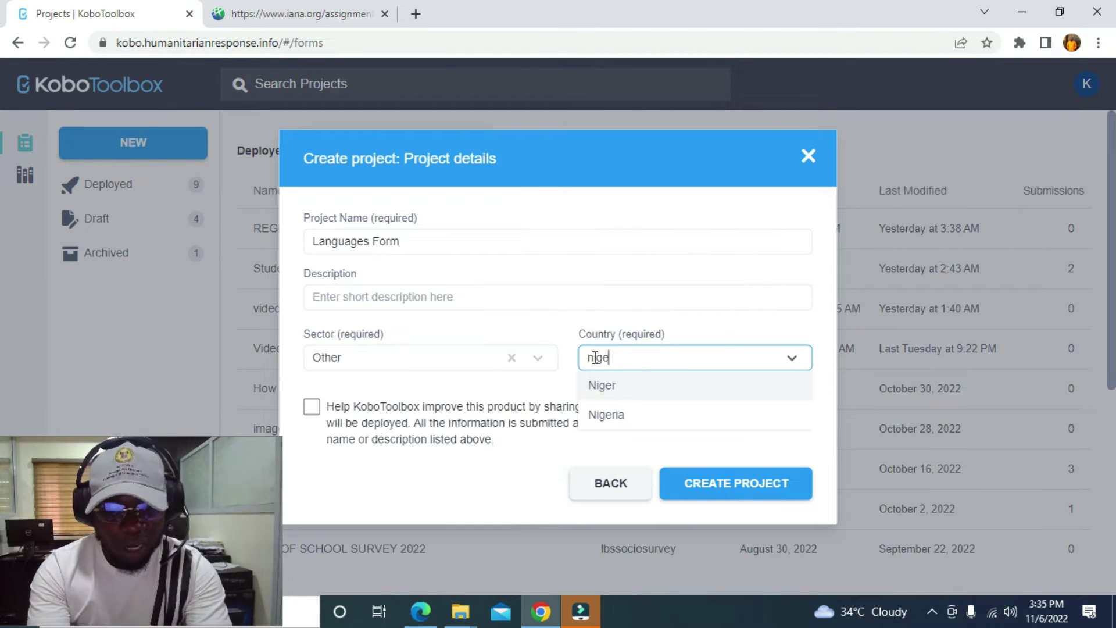
{"action": "type", "text": "ria"}
{"action": "left_click", "coordinate": [628, 388]}
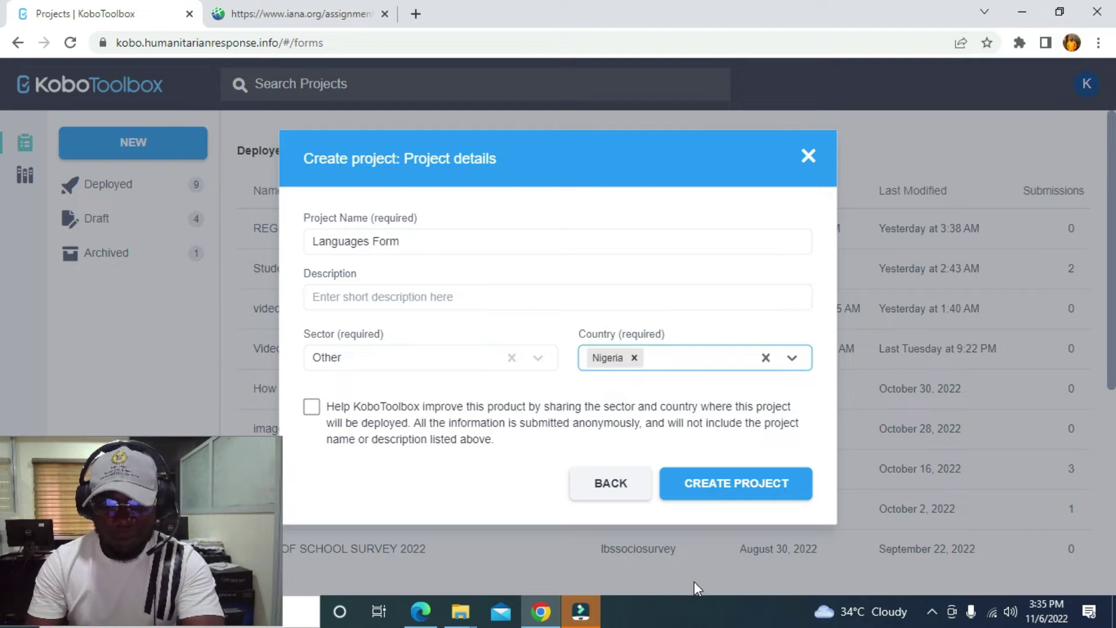
{"action": "left_click", "coordinate": [716, 496]}
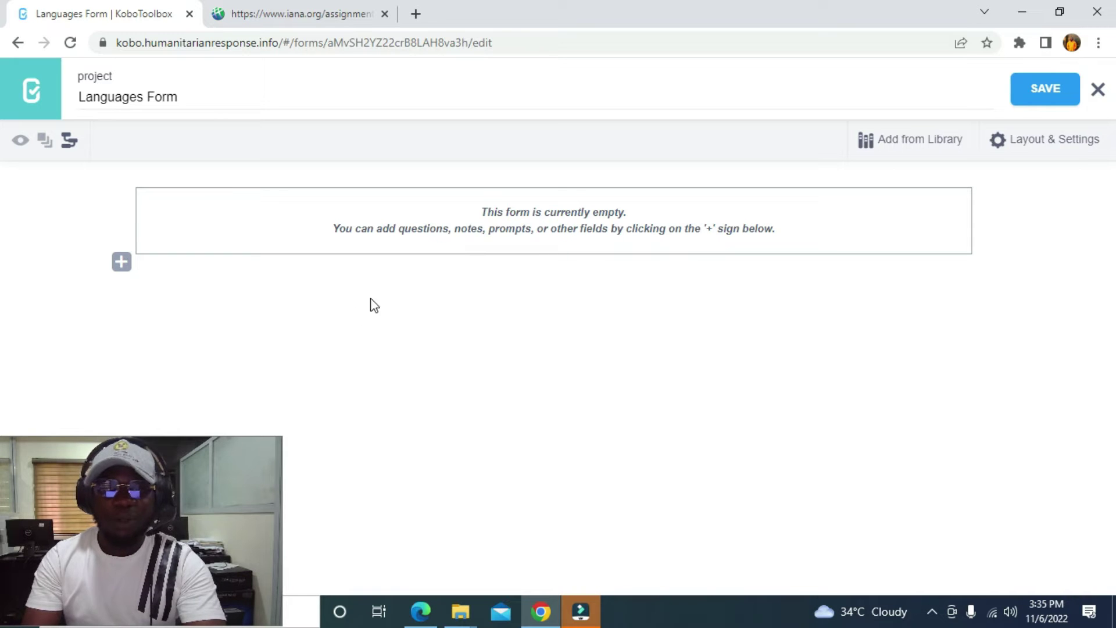
Step: Add 'What is your name?' as the form's first question, with type Text
{"action": "left_click", "coordinate": [121, 263]}
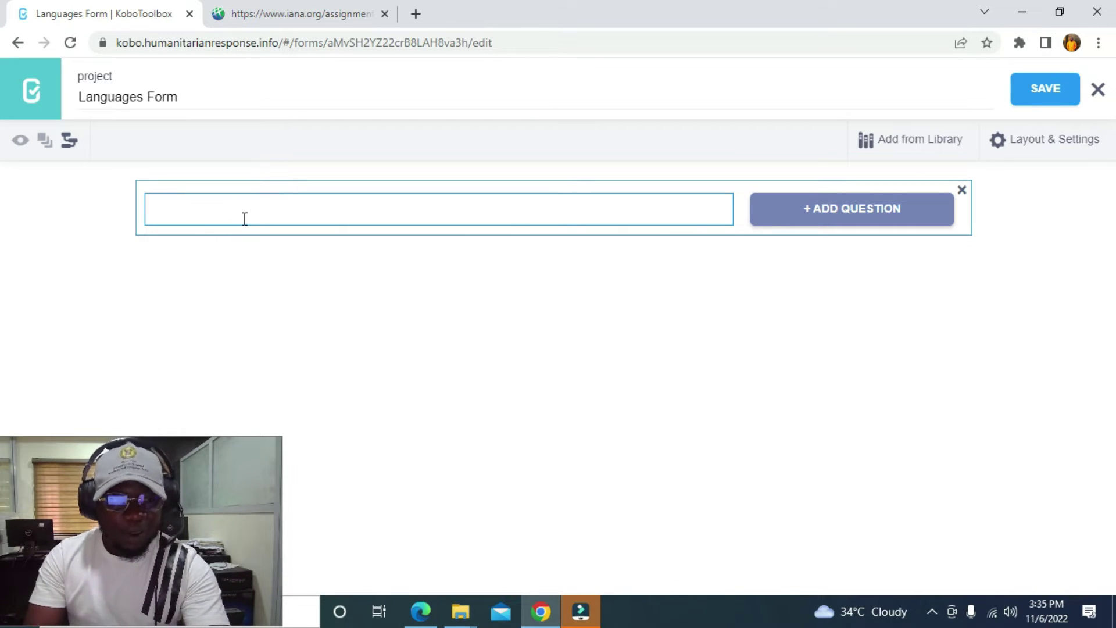
{"action": "type", "text": "What is your name?"}
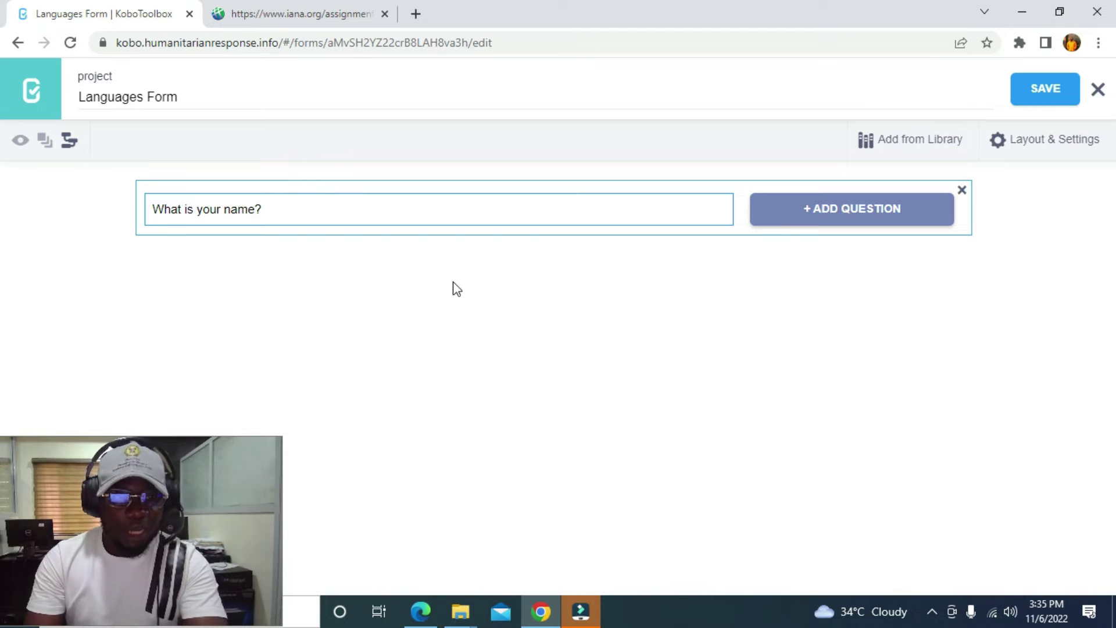
{"action": "left_click", "coordinate": [838, 221]}
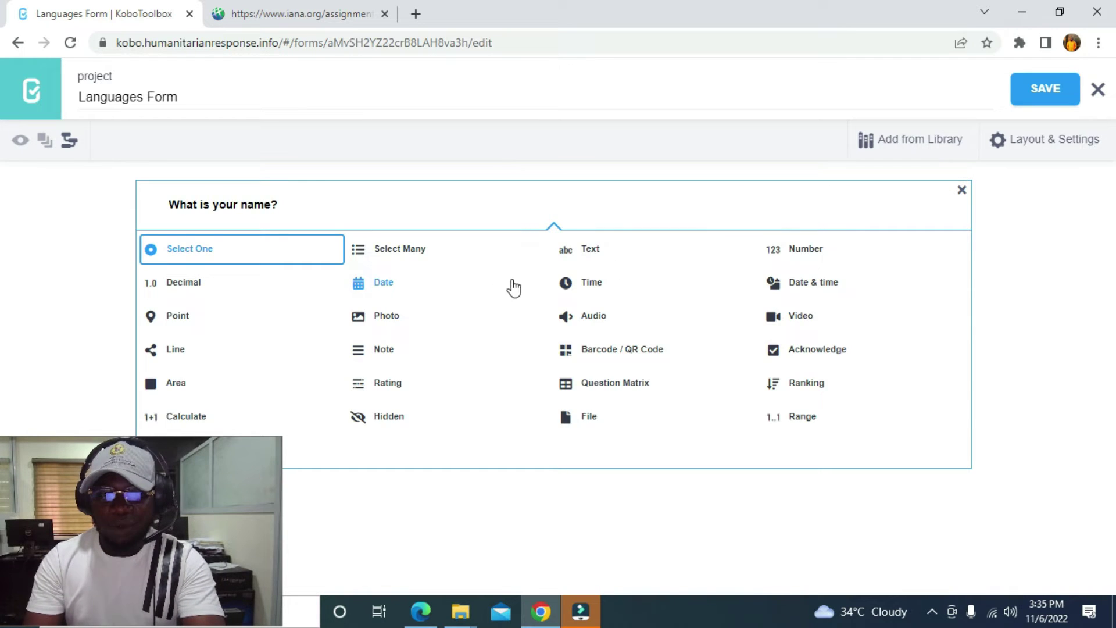
{"action": "left_click", "coordinate": [571, 243]}
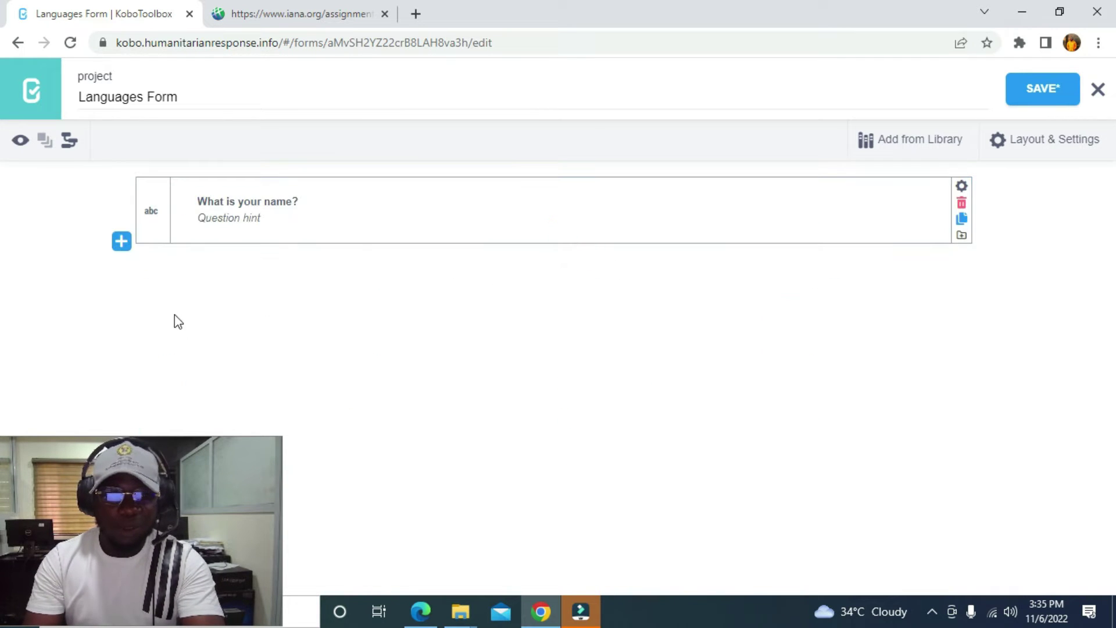
Step: Add a Select One question 'What is your marital status?'
{"action": "left_click", "coordinate": [122, 241]}
{"action": "type", "text": "Wah t"}
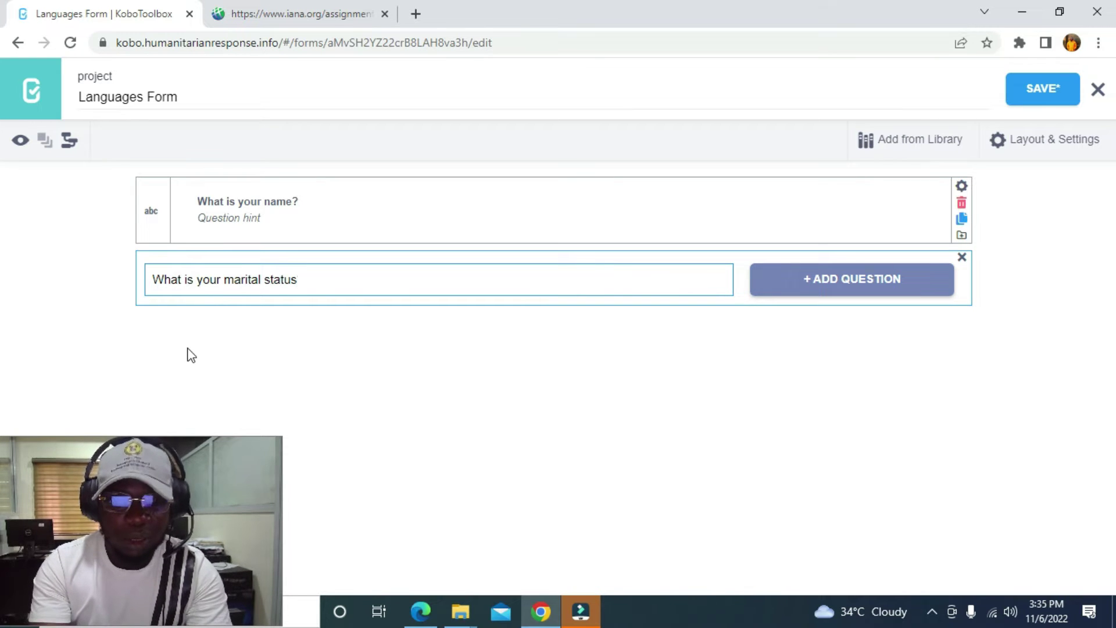
{"action": "left_click", "coordinate": [808, 285]}
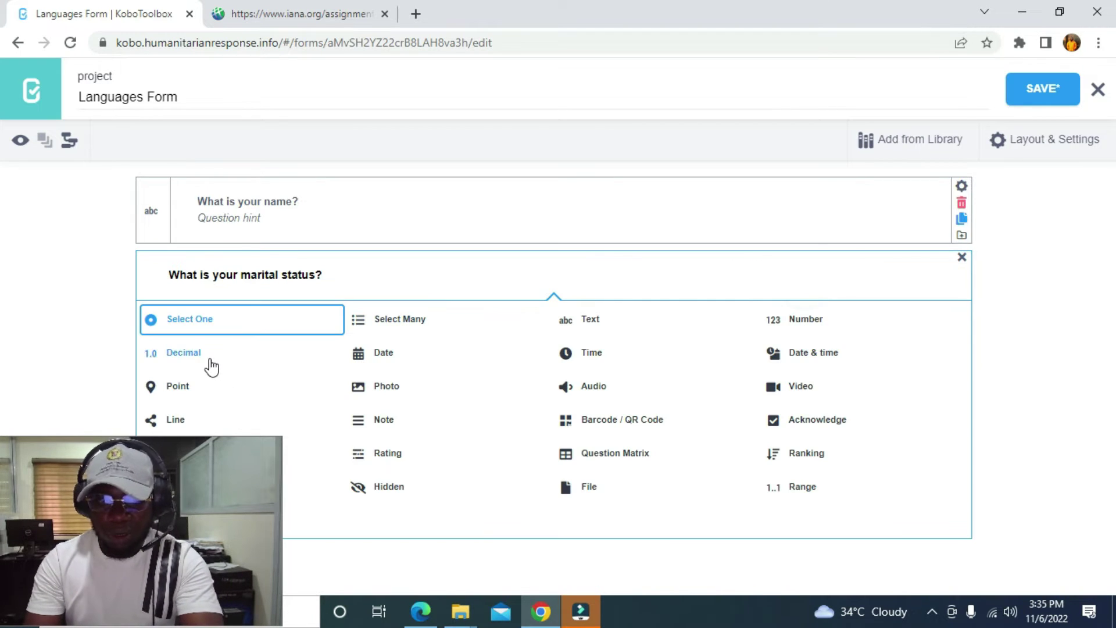
{"action": "left_click", "coordinate": [237, 333]}
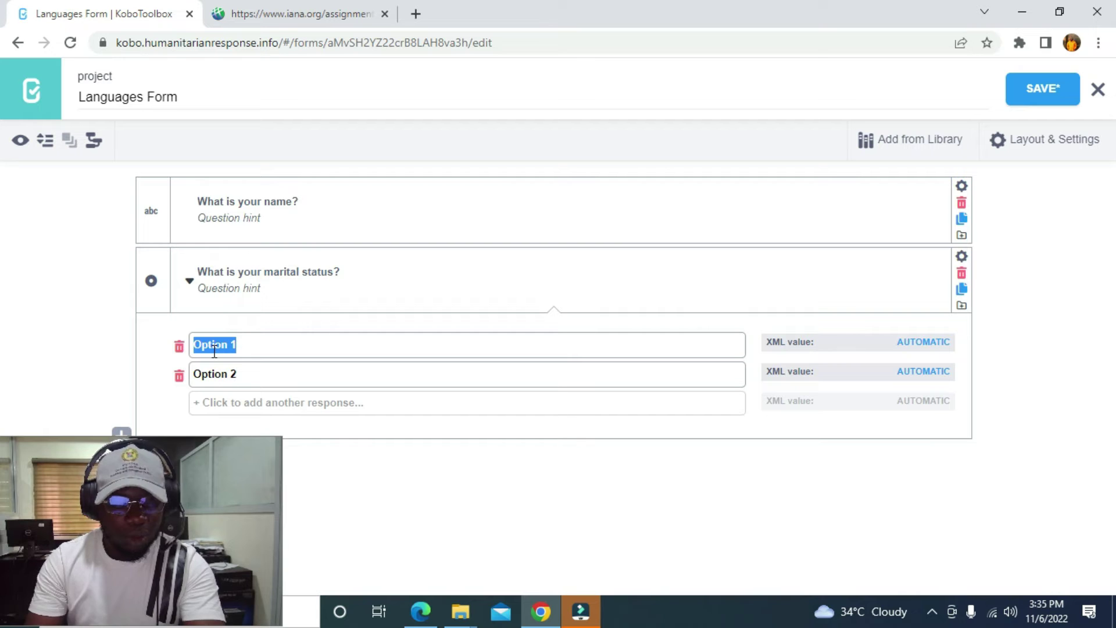
Step: Name its choices Single and Married, then start a third question
{"action": "type", "text": "Single"}
{"action": "key", "text": "Tab"}
{"action": "type", "text": "Married"}
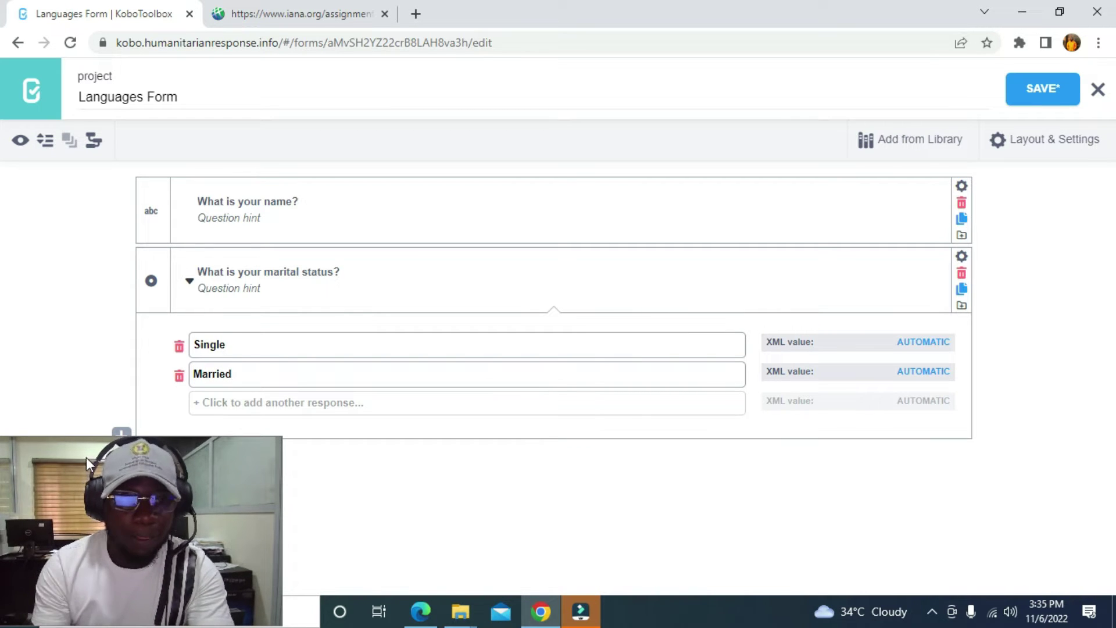
{"action": "left_click_drag", "start_coordinate": [560, 528], "coordinate": [914, 508]}
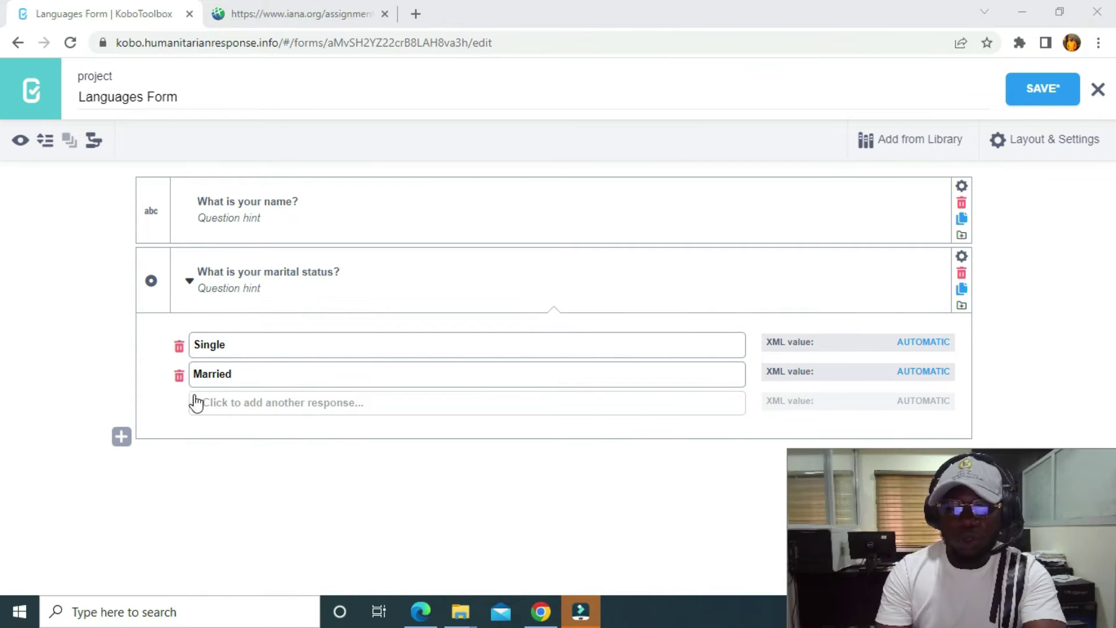
{"action": "left_click", "coordinate": [121, 438]}
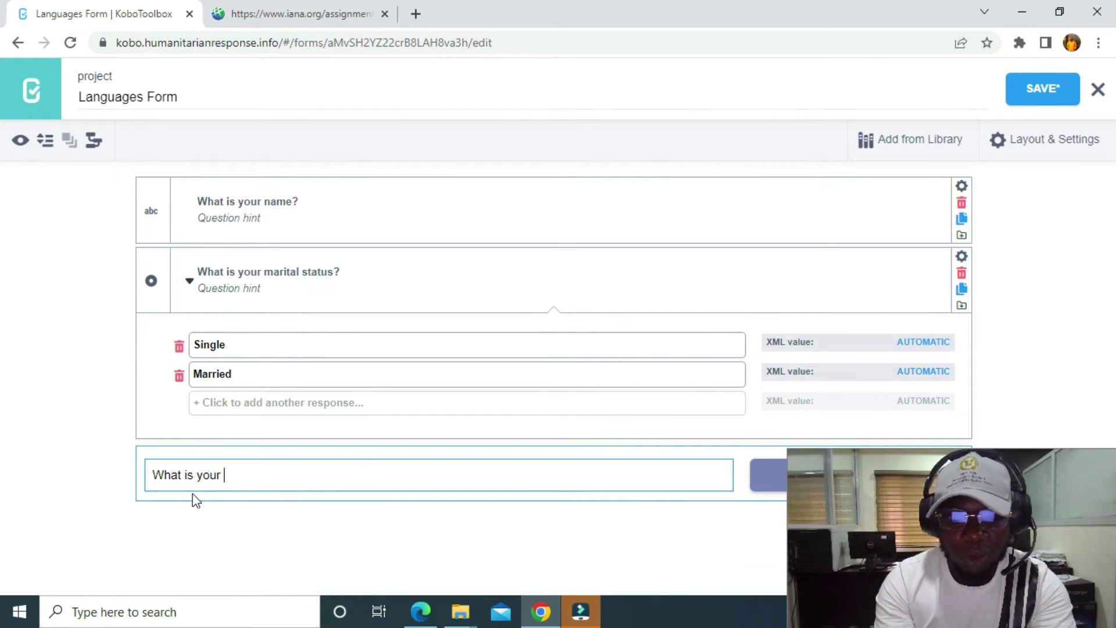
Step: Make 'What is your Gender?' a Select One question with Male and Female, and save the form
{"action": "type", "text": "Gender?"}
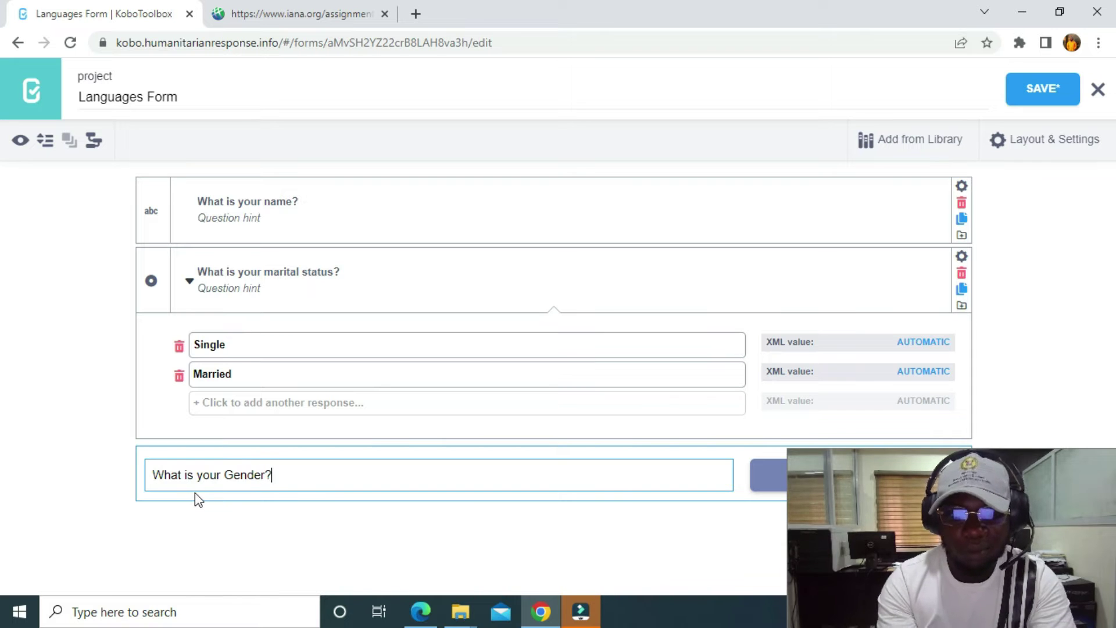
{"action": "left_click", "coordinate": [771, 489]}
{"action": "left_click", "coordinate": [265, 335]}
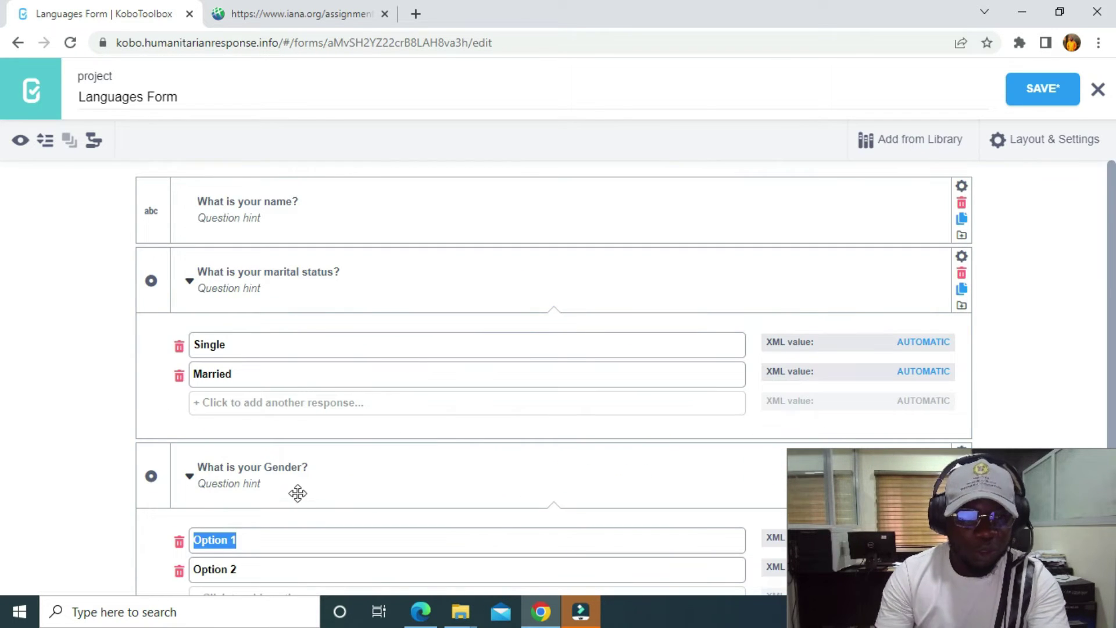
{"action": "scroll", "coordinate": [298, 493], "scroll_direction": "down", "scroll_amount": 2}
{"action": "type", "text": "Male"}
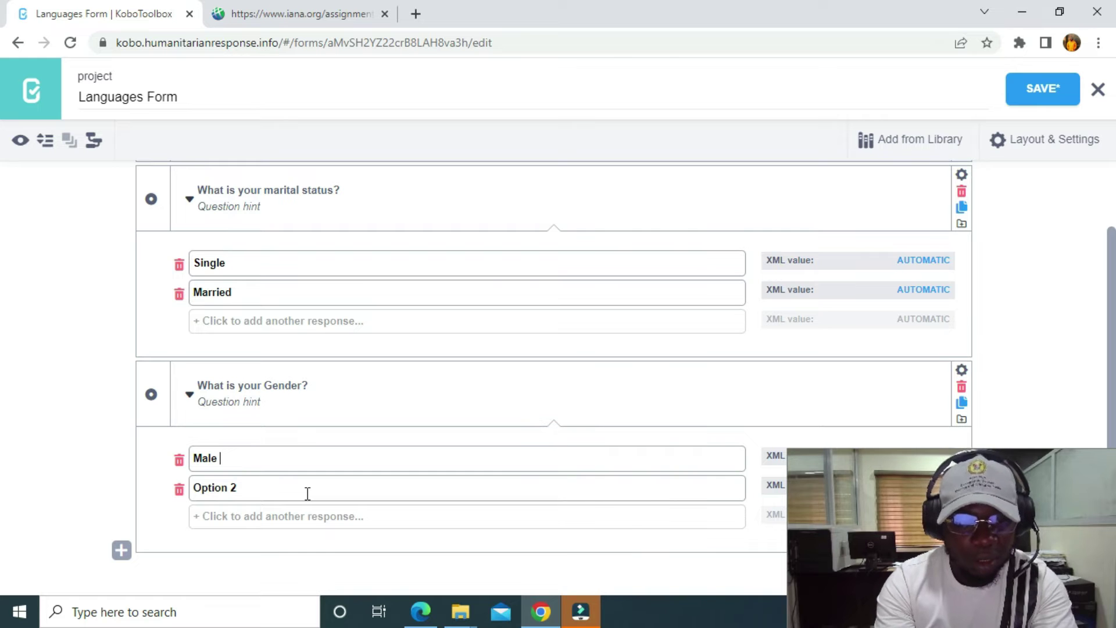
{"action": "left_click", "coordinate": [308, 494]}
{"action": "type", "text": "Femal"}
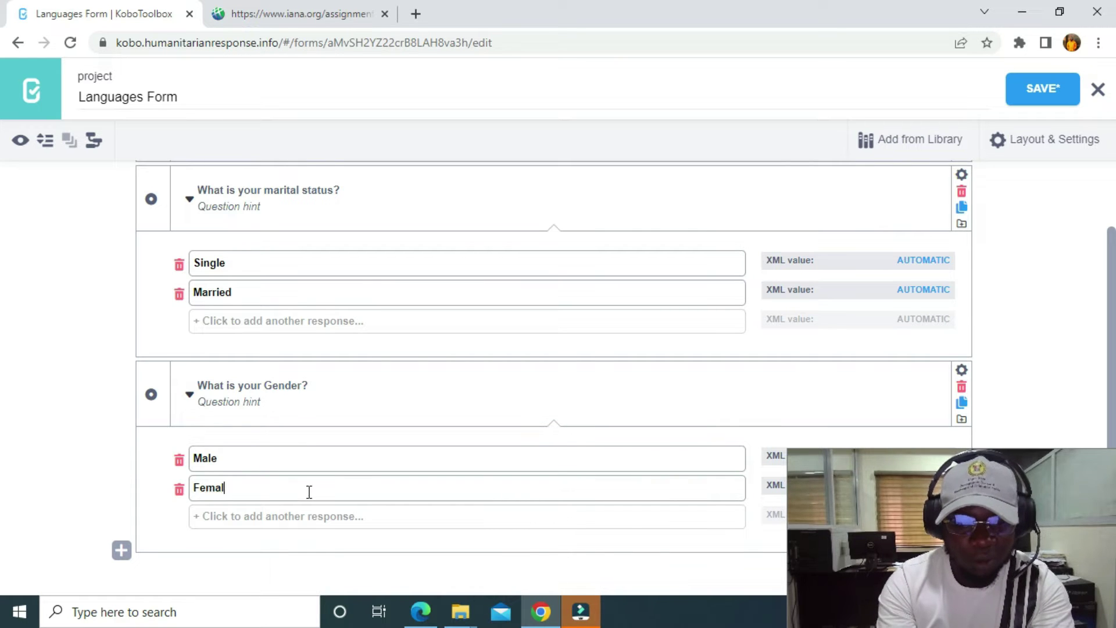
{"action": "type", "text": "e"}
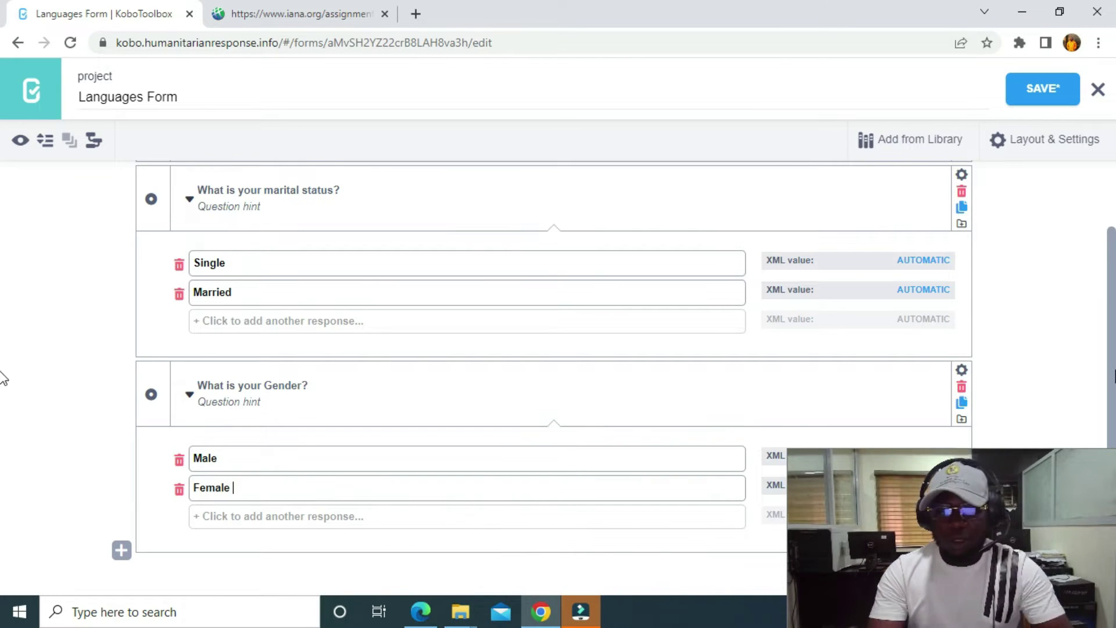
{"action": "left_click", "coordinate": [1044, 88]}
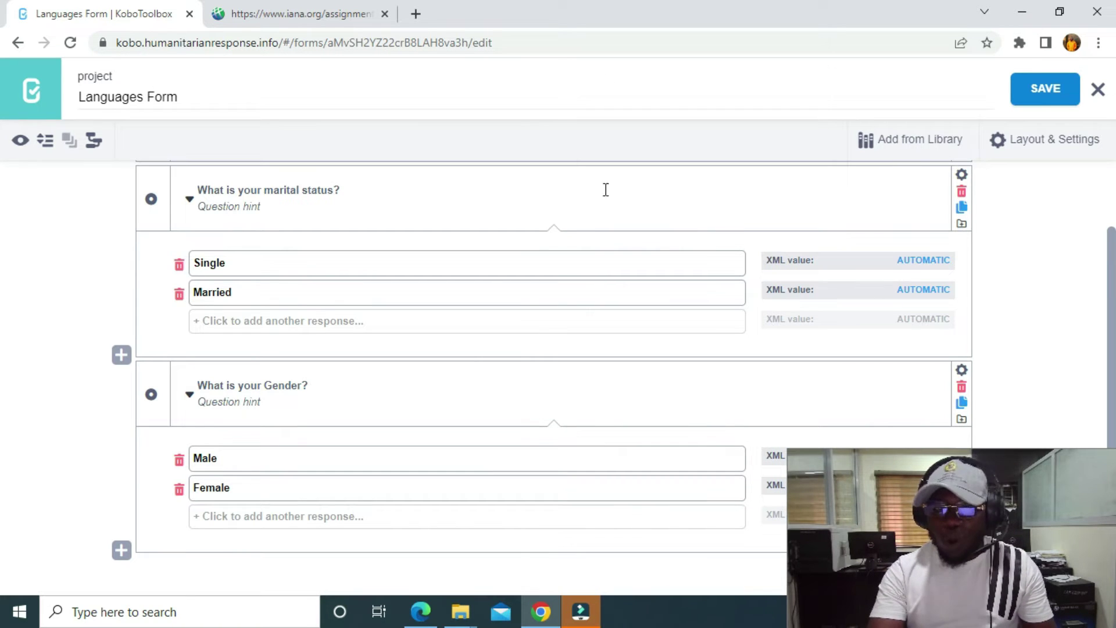
Step: Open the Languages Form draft from the project list and bring up its Manage Languages dialog
{"action": "left_click", "coordinate": [32, 90]}
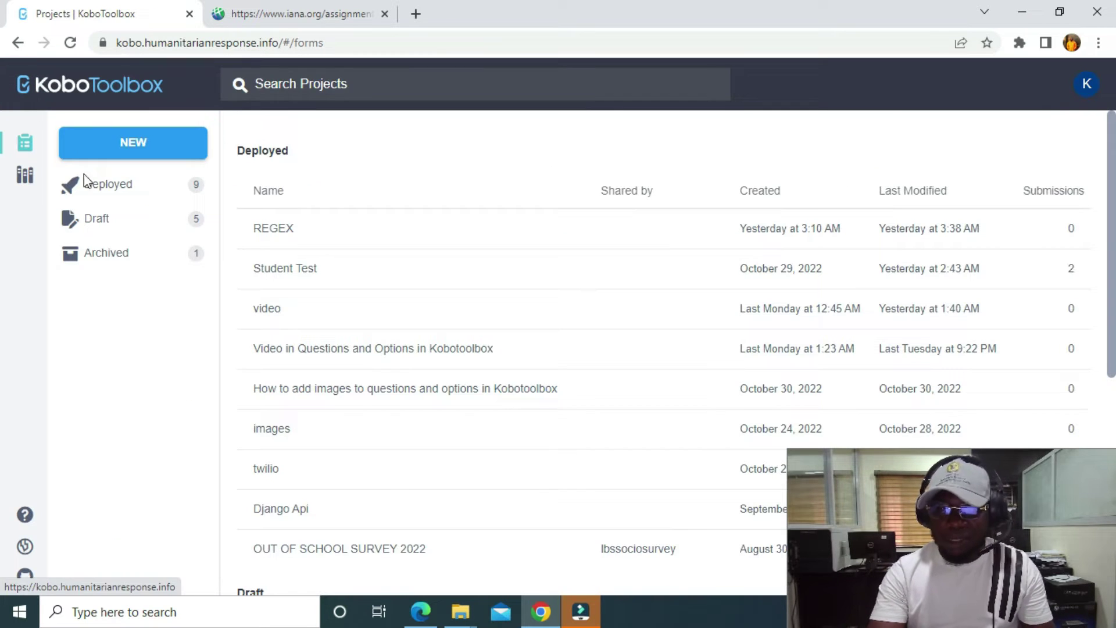
{"action": "scroll", "coordinate": [426, 396], "scroll_direction": "down", "scroll_amount": 3}
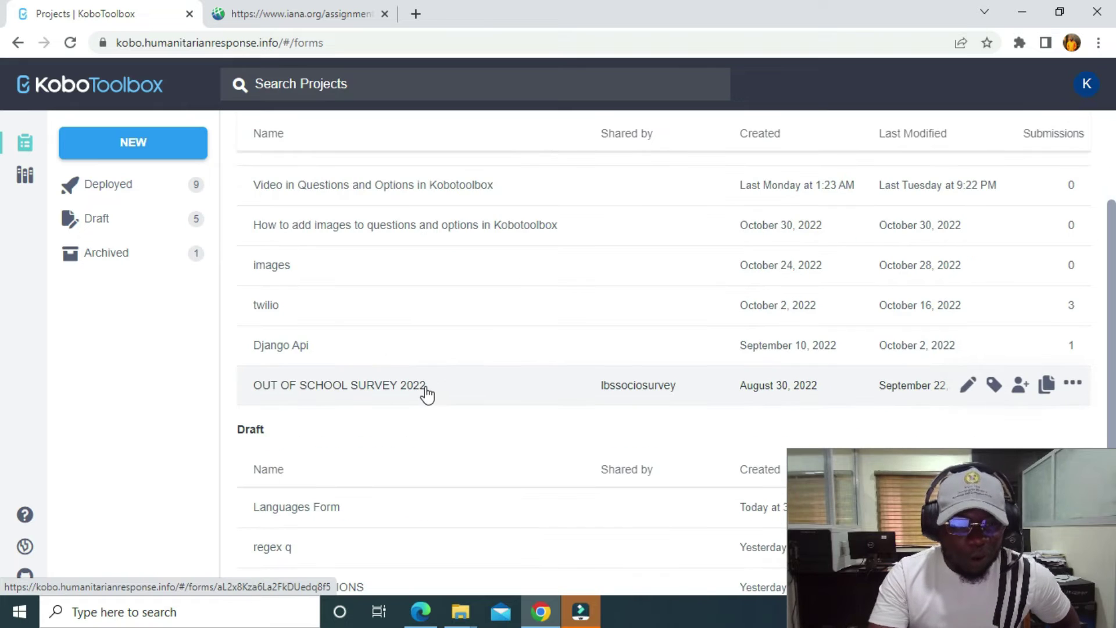
{"action": "scroll", "coordinate": [407, 418], "scroll_direction": "down", "scroll_amount": 2}
{"action": "left_click", "coordinate": [376, 423]}
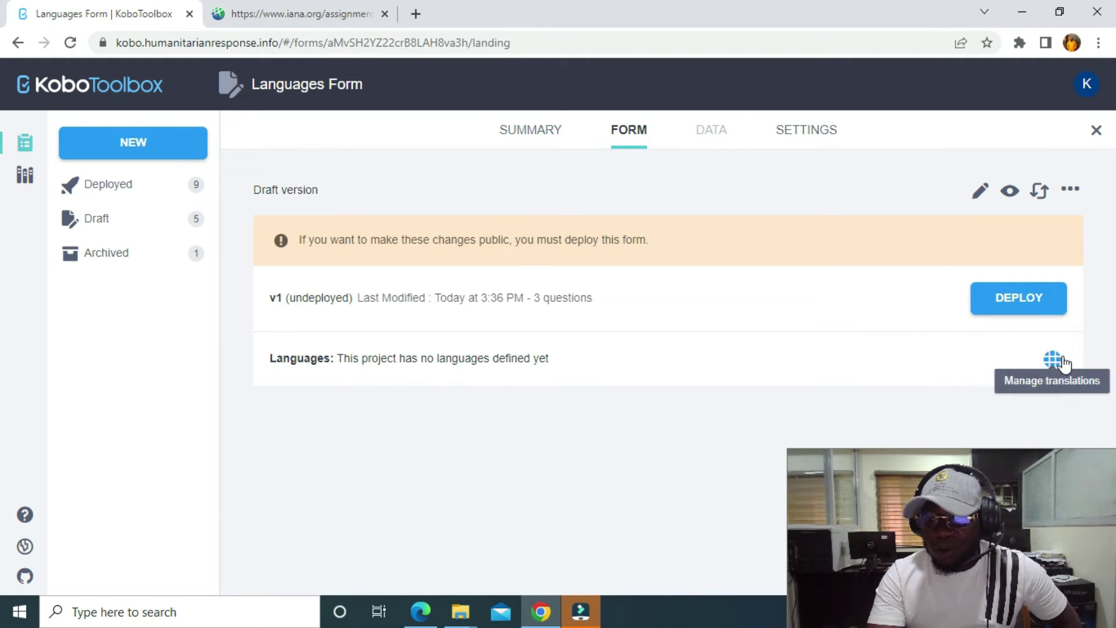
{"action": "left_click", "coordinate": [1072, 193]}
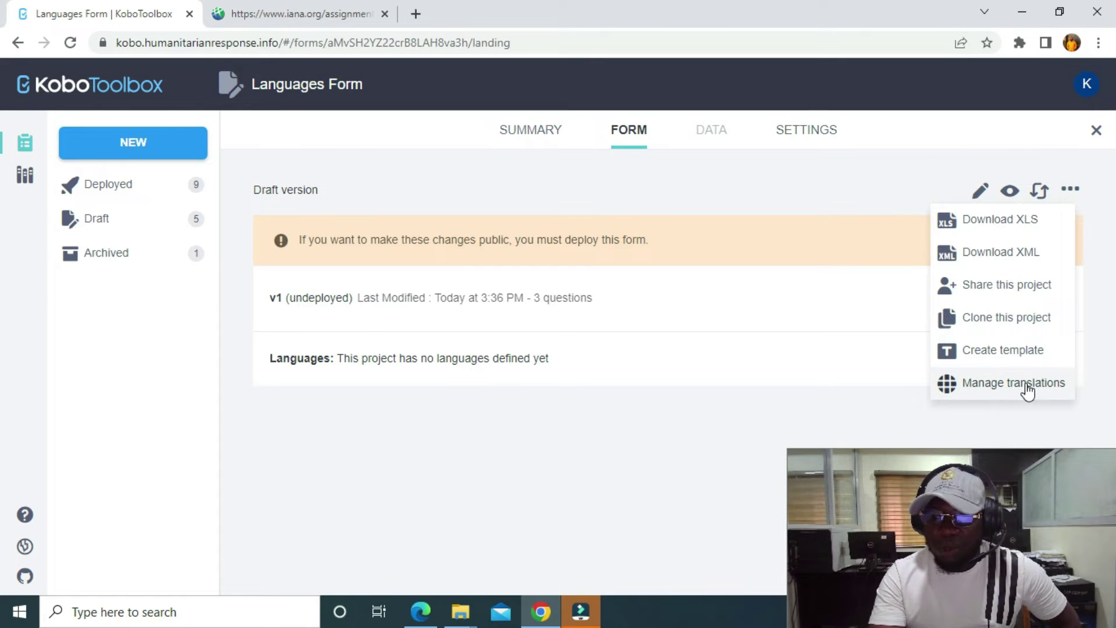
{"action": "left_click", "coordinate": [667, 394]}
{"action": "left_click", "coordinate": [1057, 362]}
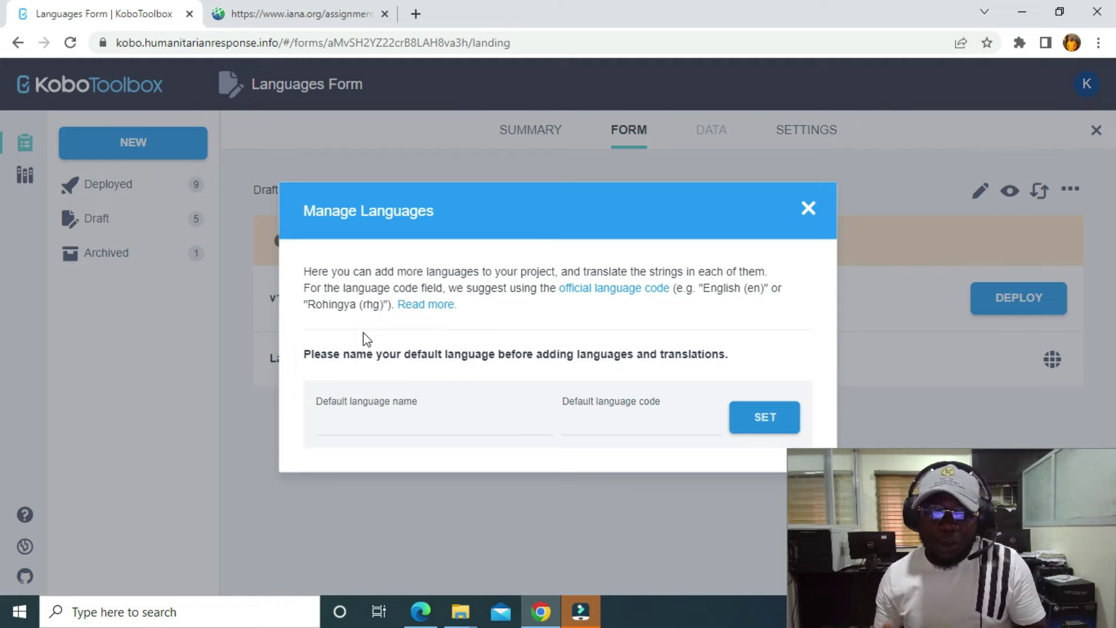
Step: Enter default language name English and code en, and open the official language code reference
{"action": "left_click", "coordinate": [362, 428]}
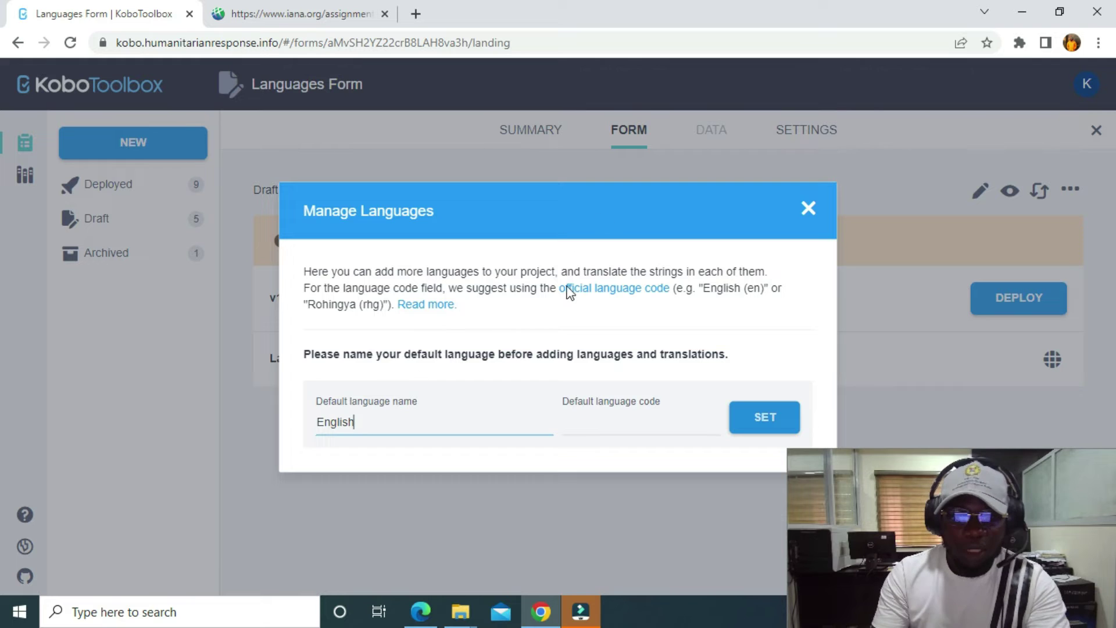
{"action": "left_click", "coordinate": [617, 426]}
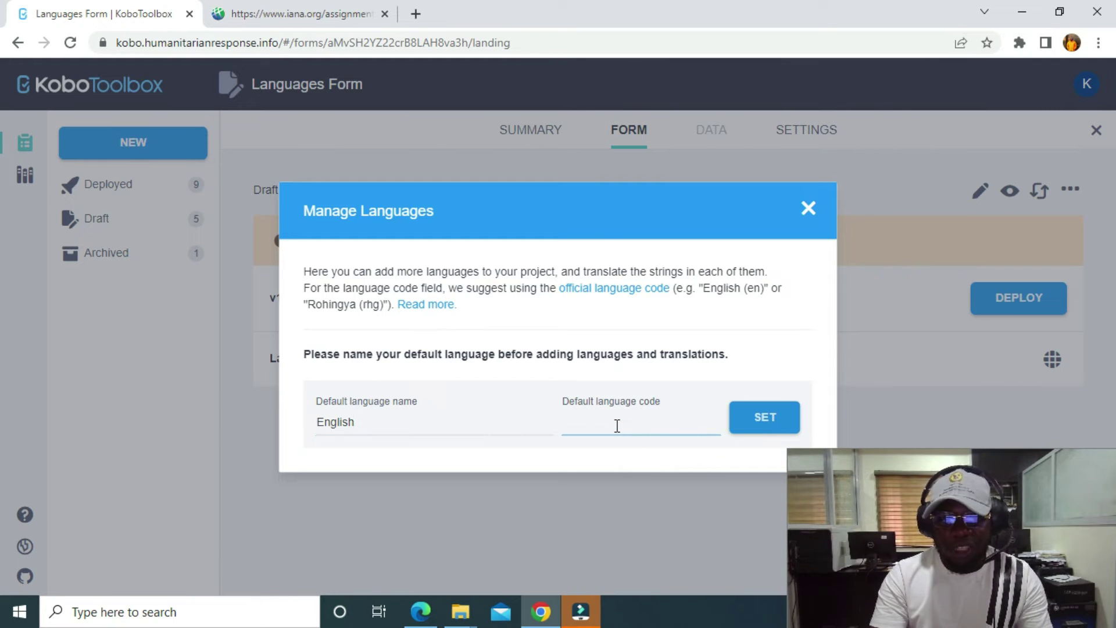
{"action": "type", "text": "en"}
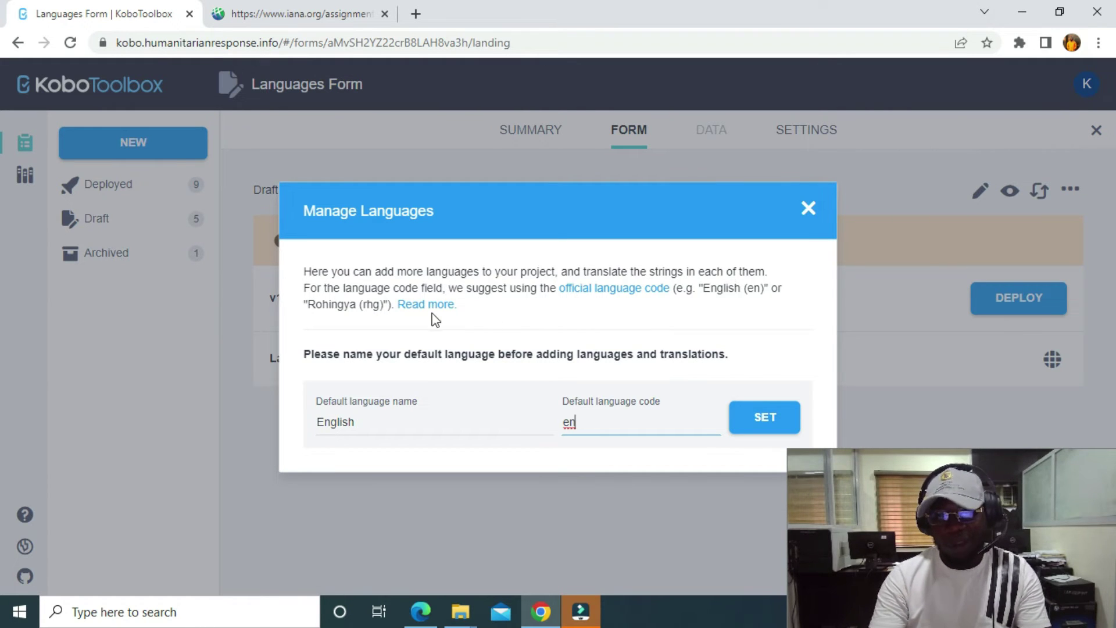
{"action": "left_click", "coordinate": [623, 297]}
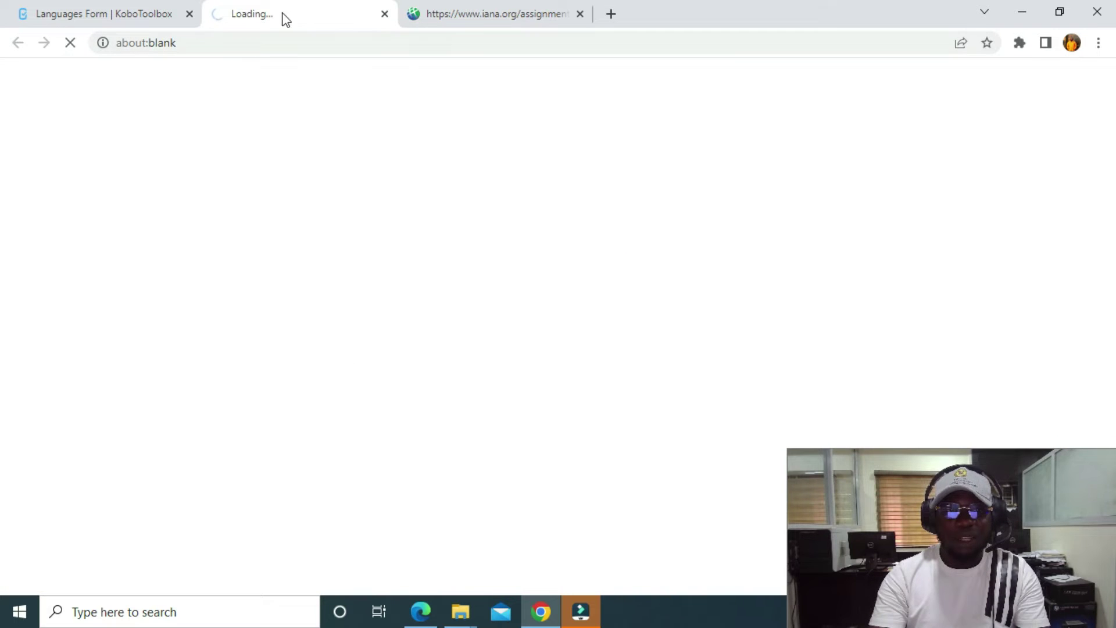
Step: Browse the IANA registry entries and go to the next Hausa match, Hausa Sign Language (hsl)
{"action": "left_click", "coordinate": [474, 17]}
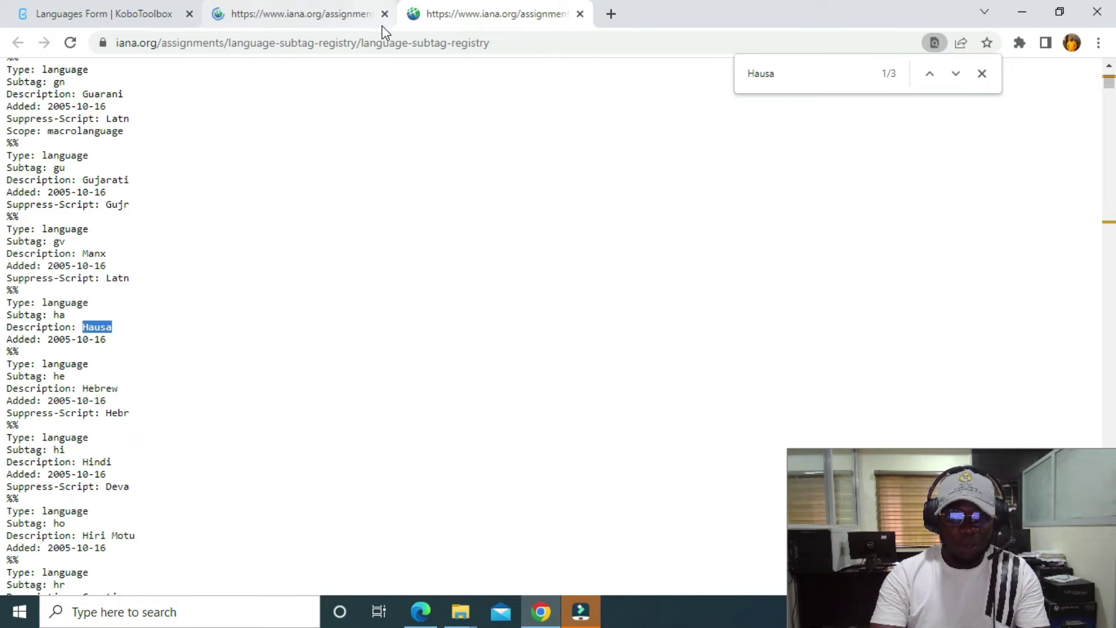
{"action": "scroll", "coordinate": [109, 330], "scroll_direction": "up", "scroll_amount": 5}
{"action": "scroll", "coordinate": [107, 327], "scroll_direction": "down", "scroll_amount": 20}
{"action": "scroll", "coordinate": [108, 328], "scroll_direction": "down", "scroll_amount": 20}
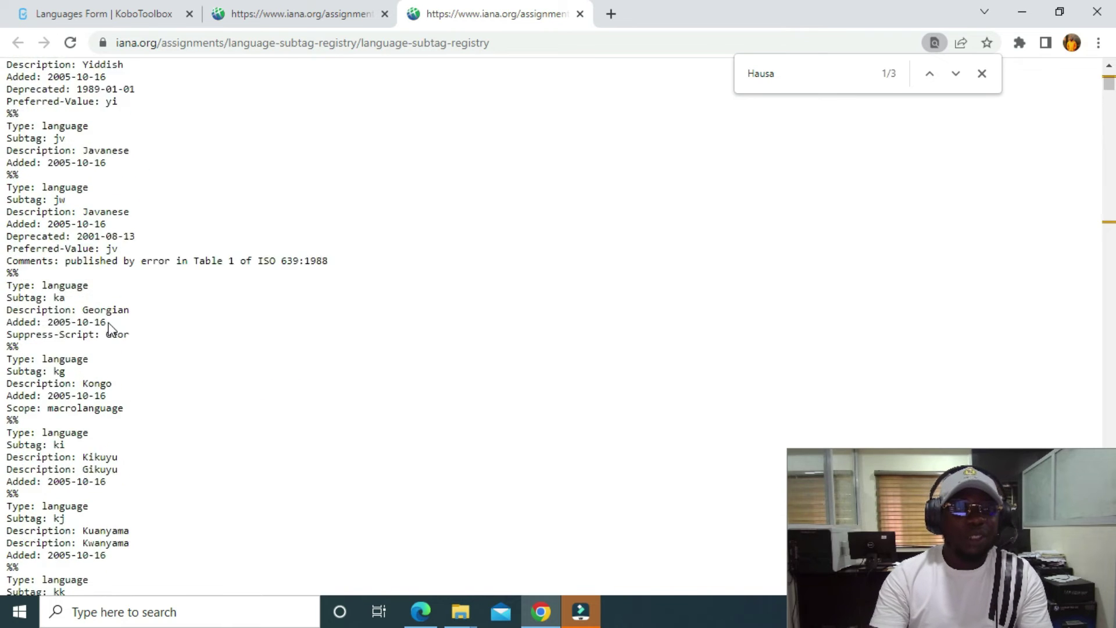
{"action": "scroll", "coordinate": [108, 317], "scroll_direction": "down", "scroll_amount": 16}
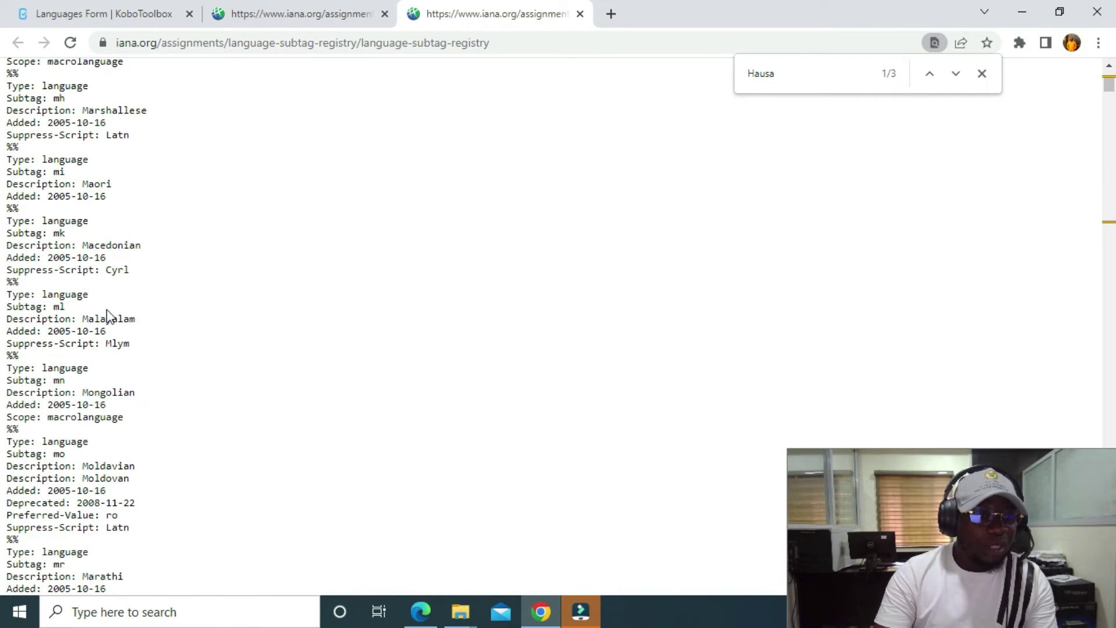
{"action": "scroll", "coordinate": [109, 316], "scroll_direction": "up", "scroll_amount": 13}
{"action": "scroll", "coordinate": [110, 316], "scroll_direction": "up", "scroll_amount": 3}
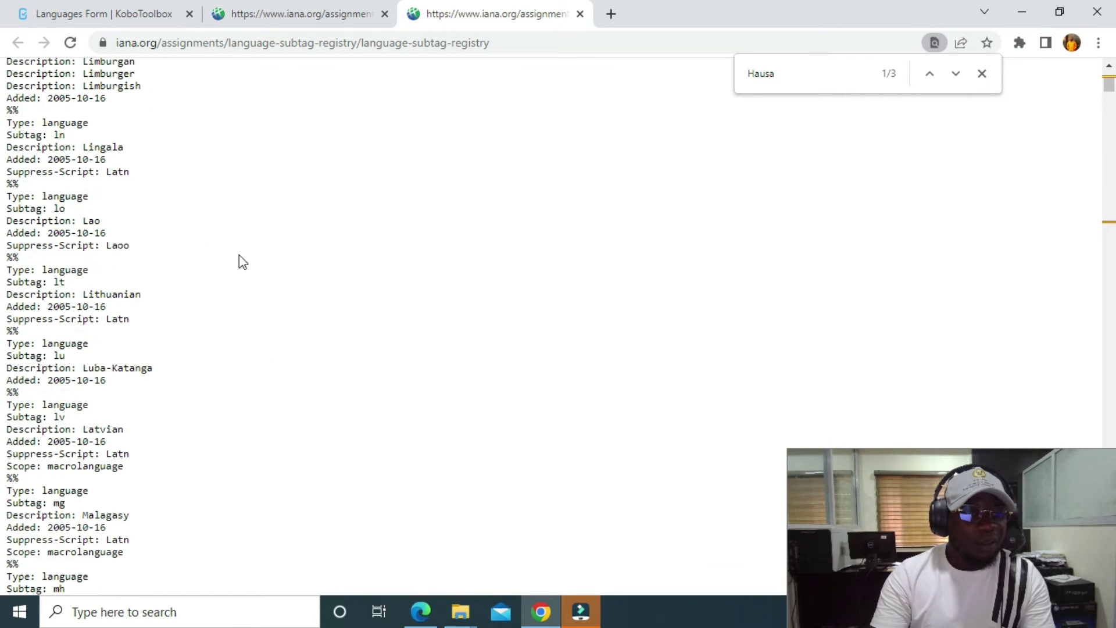
{"action": "left_click", "coordinate": [781, 73]}
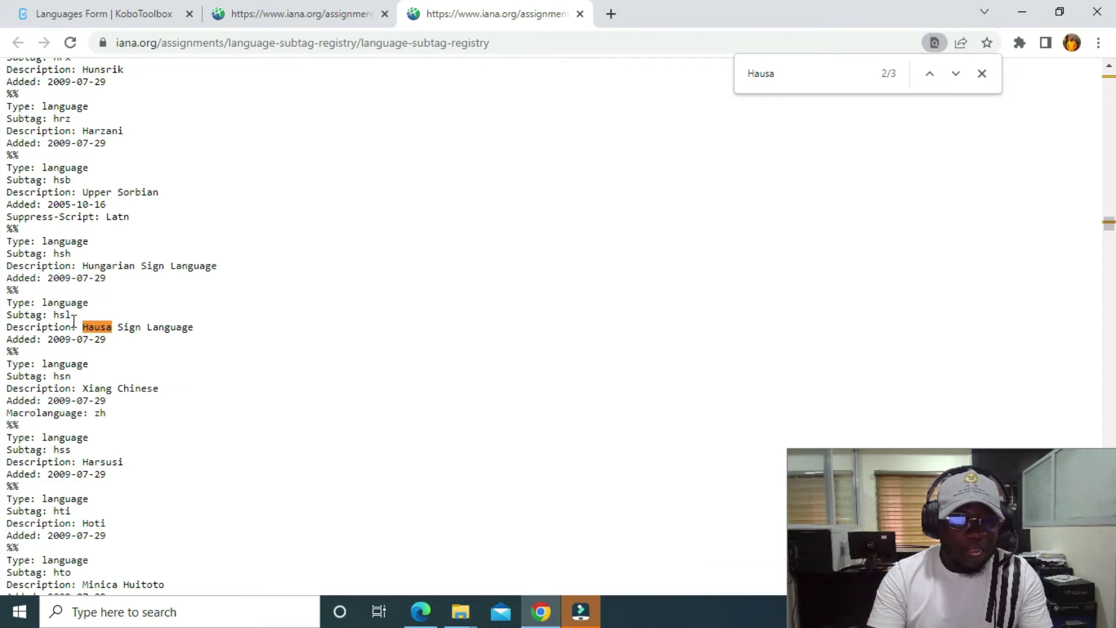
{"action": "left_click", "coordinate": [257, 13]}
Step: Search the registry for 'english', highlight its 'Subtag: en' line, and return to KoboToolbox
{"action": "left_click", "coordinate": [61, 13]}
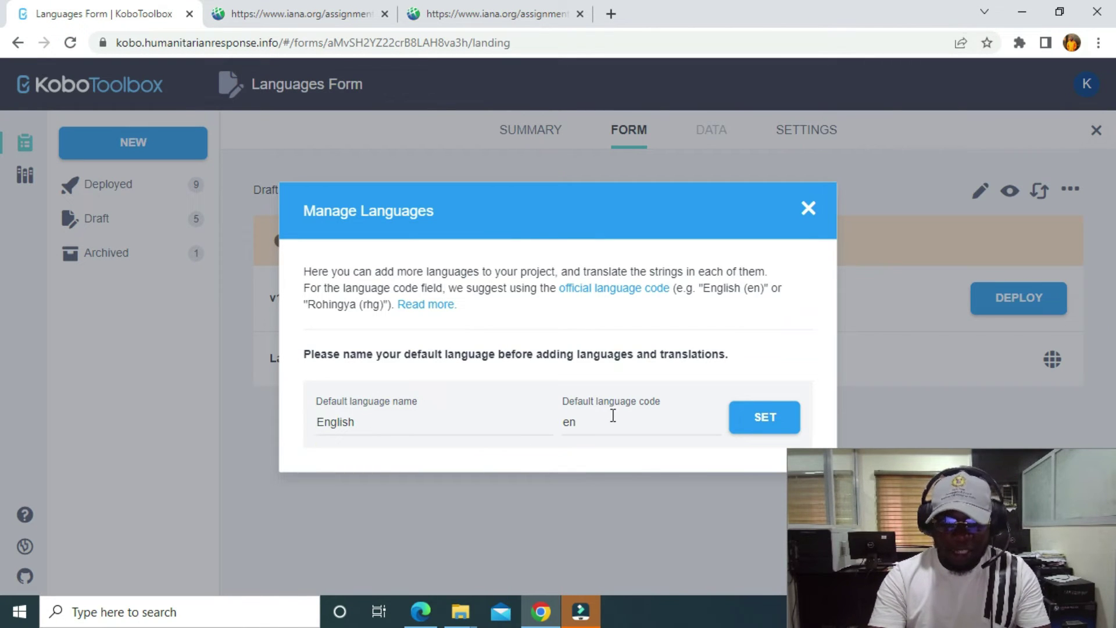
{"action": "left_click", "coordinate": [478, 13]}
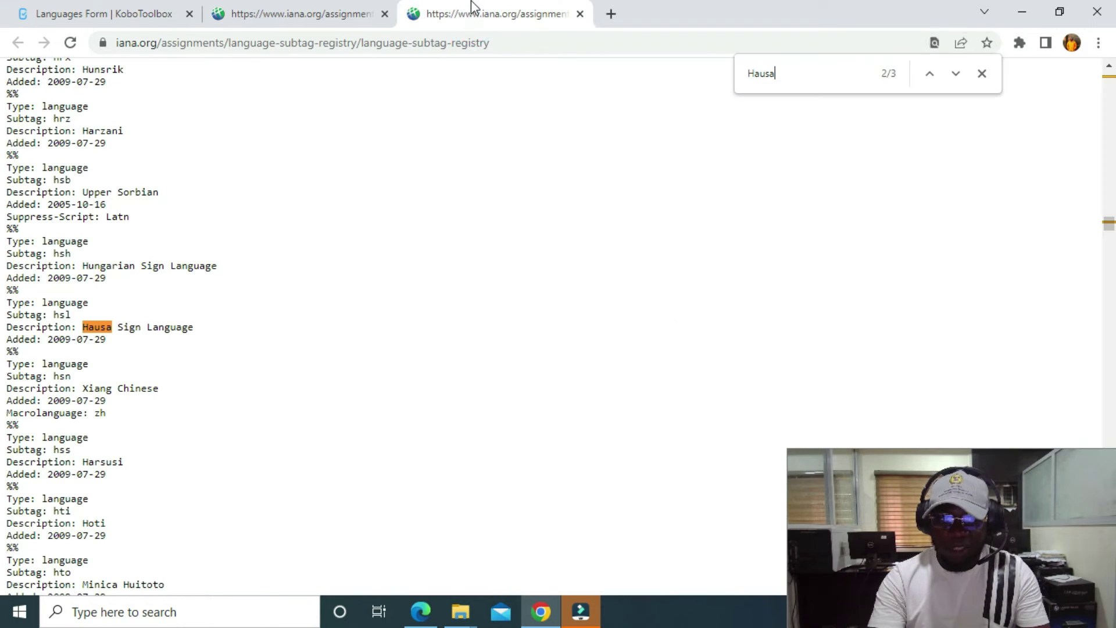
{"action": "double_click", "coordinate": [781, 72]}
{"action": "type", "text": "englsu"}
{"action": "key", "text": "BackSpace"}
{"action": "key", "text": "BackSpace"}
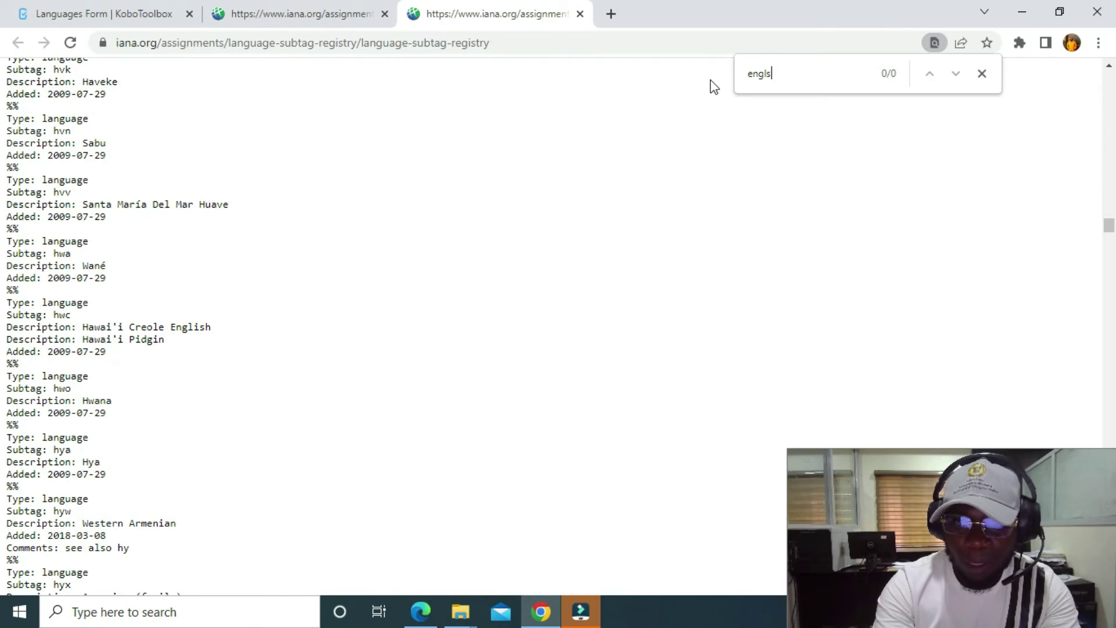
{"action": "type", "text": "ish"}
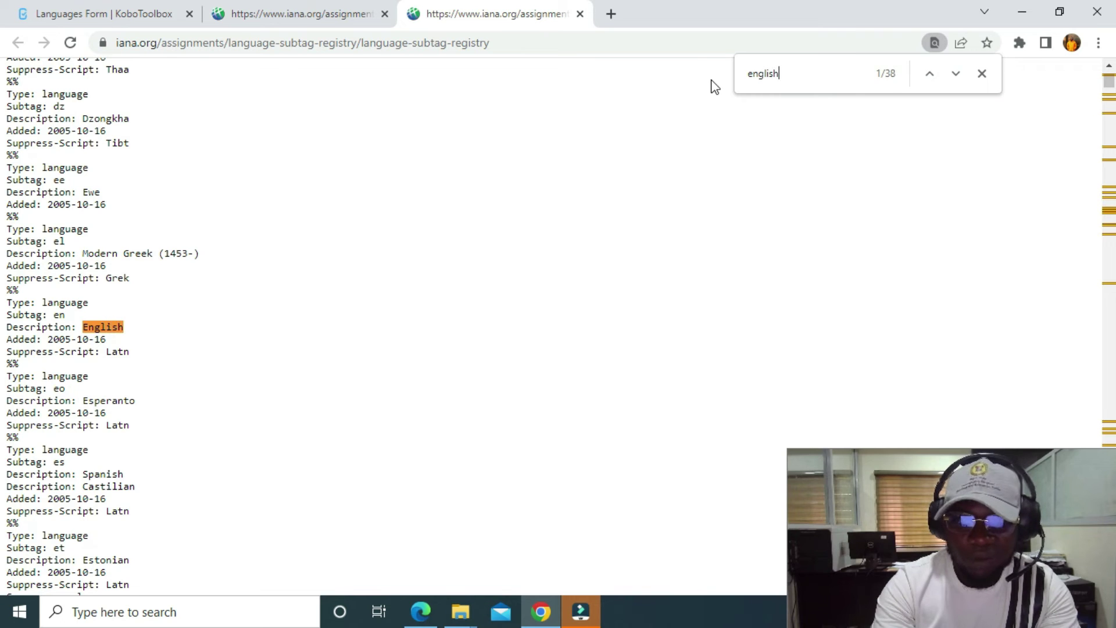
{"action": "key", "text": "Return"}
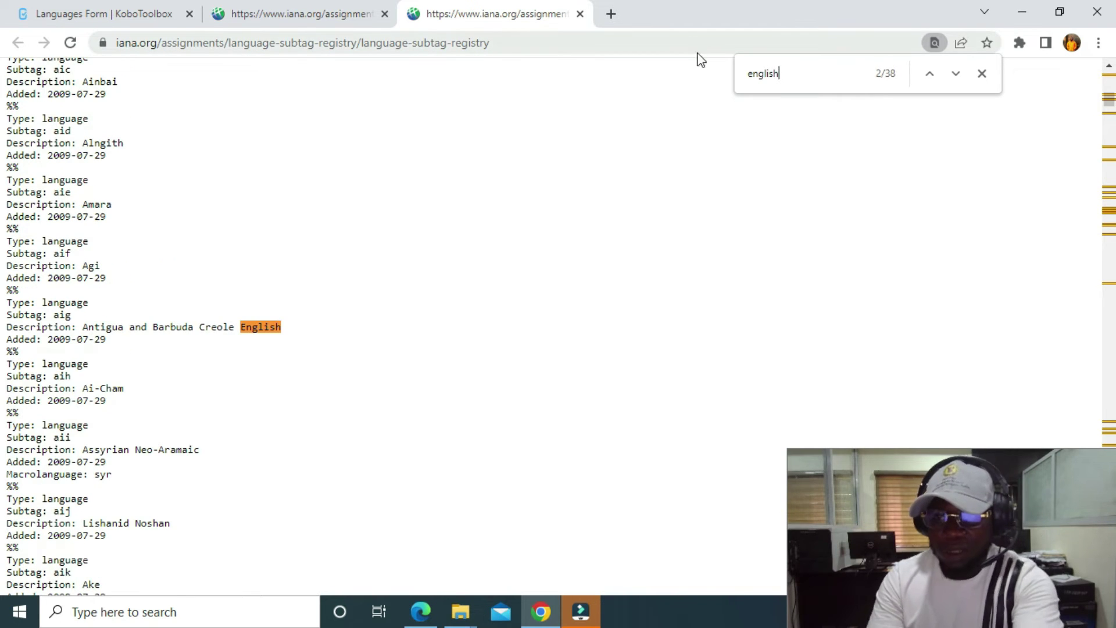
{"action": "left_click", "coordinate": [930, 73]}
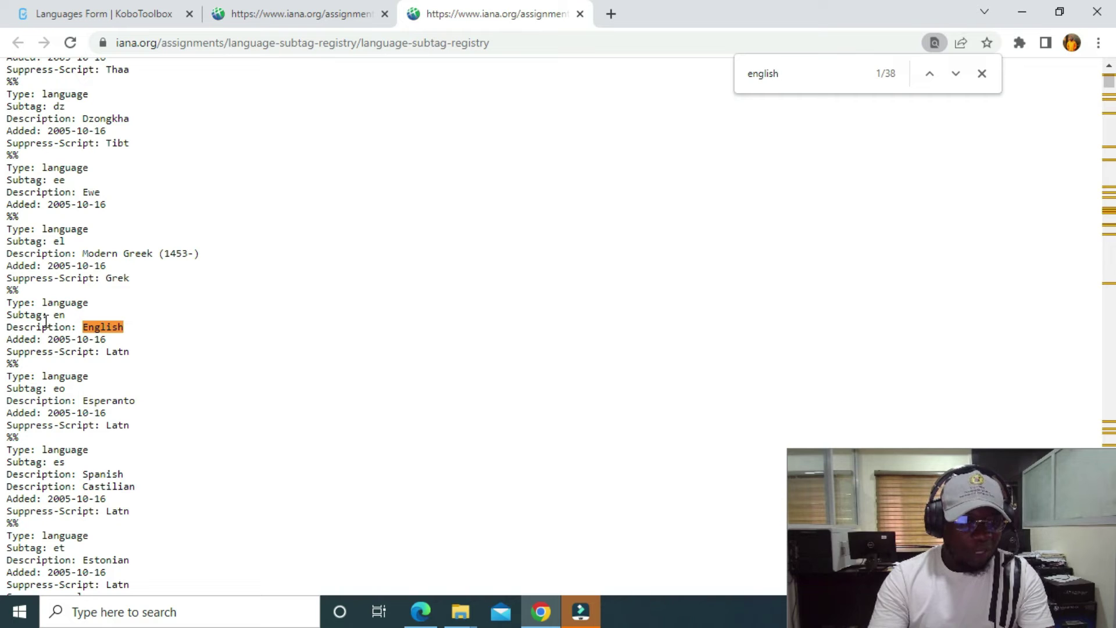
{"action": "left_click_drag", "start_coordinate": [65, 317], "coordinate": [9, 318]}
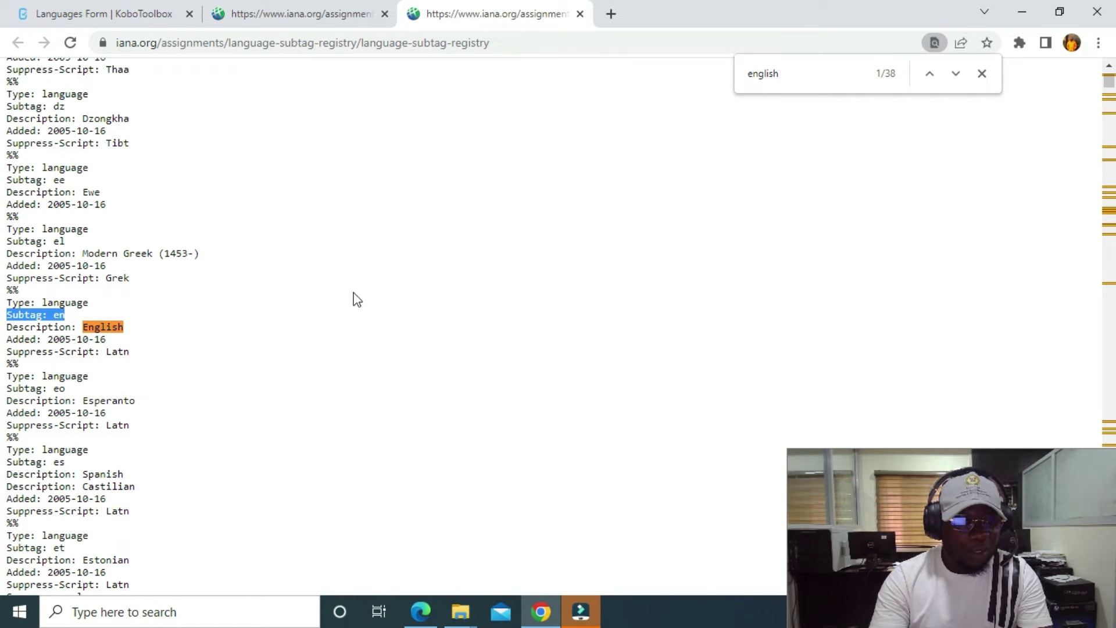
{"action": "left_click", "coordinate": [87, 14]}
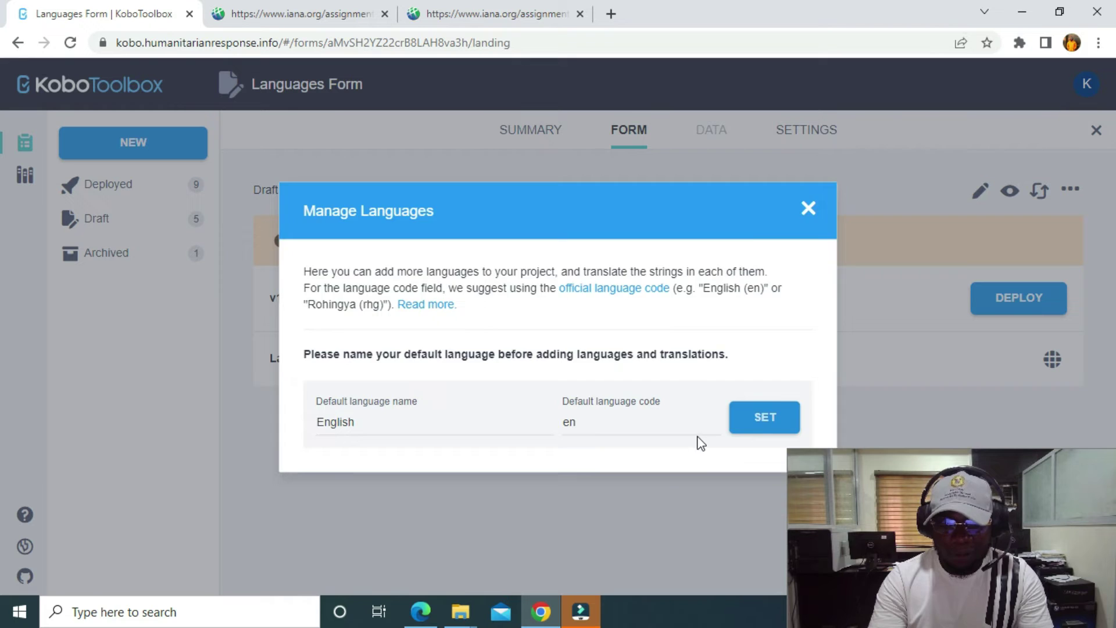
Step: Set English (en) as the default language and save its translations table
{"action": "left_click", "coordinate": [734, 423]}
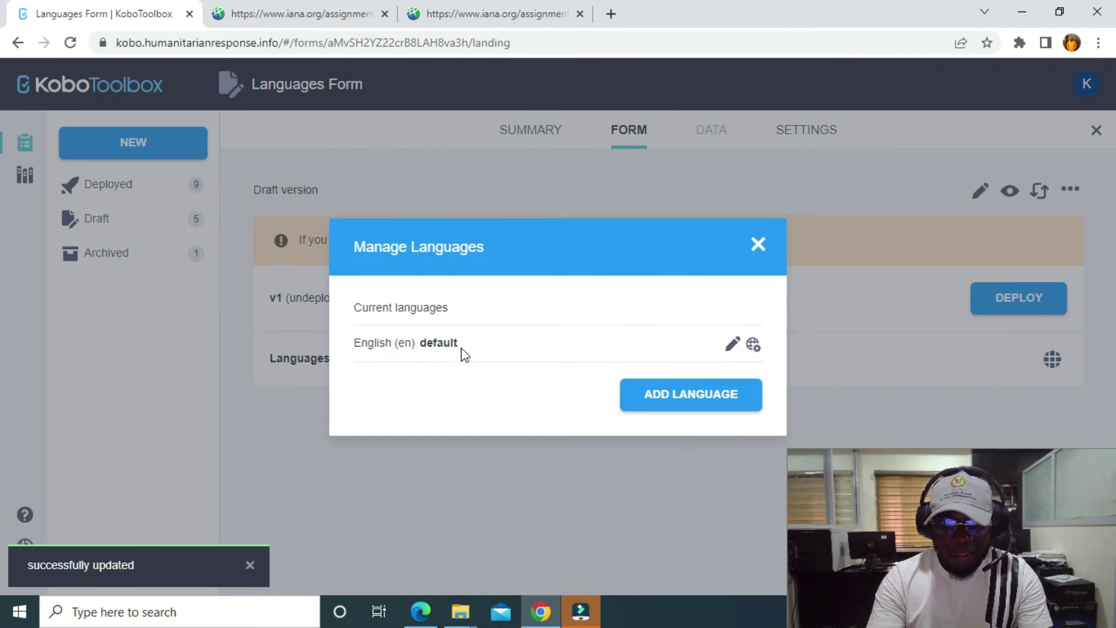
{"action": "left_click", "coordinate": [753, 345]}
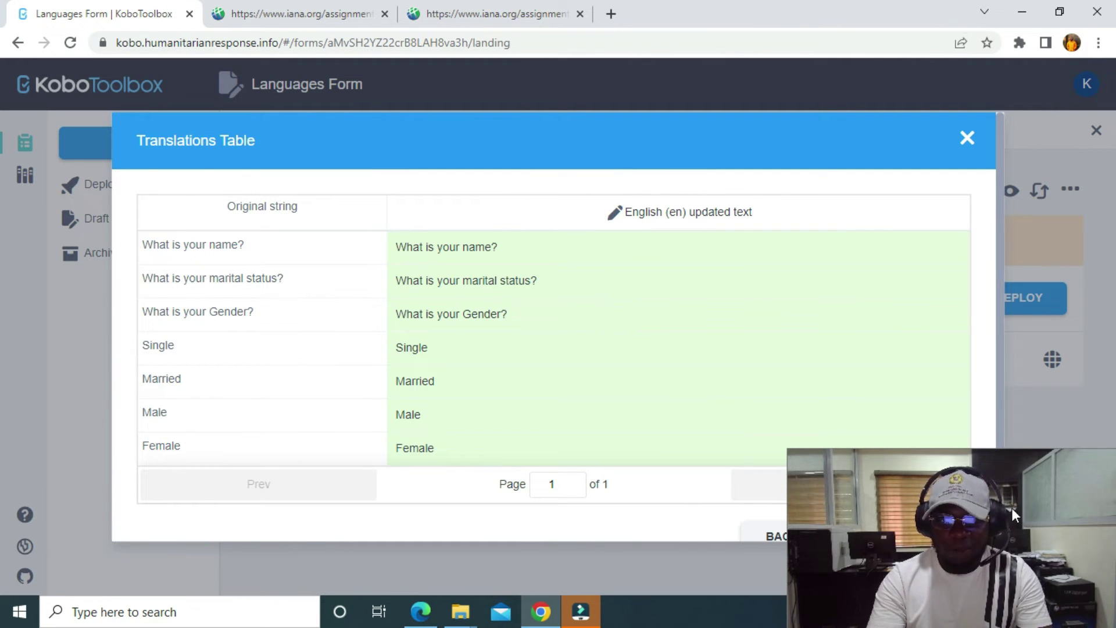
{"action": "left_click", "coordinate": [788, 454]}
{"action": "left_click_drag", "start_coordinate": [959, 495], "coordinate": [948, 477]}
{"action": "left_click", "coordinate": [872, 527]}
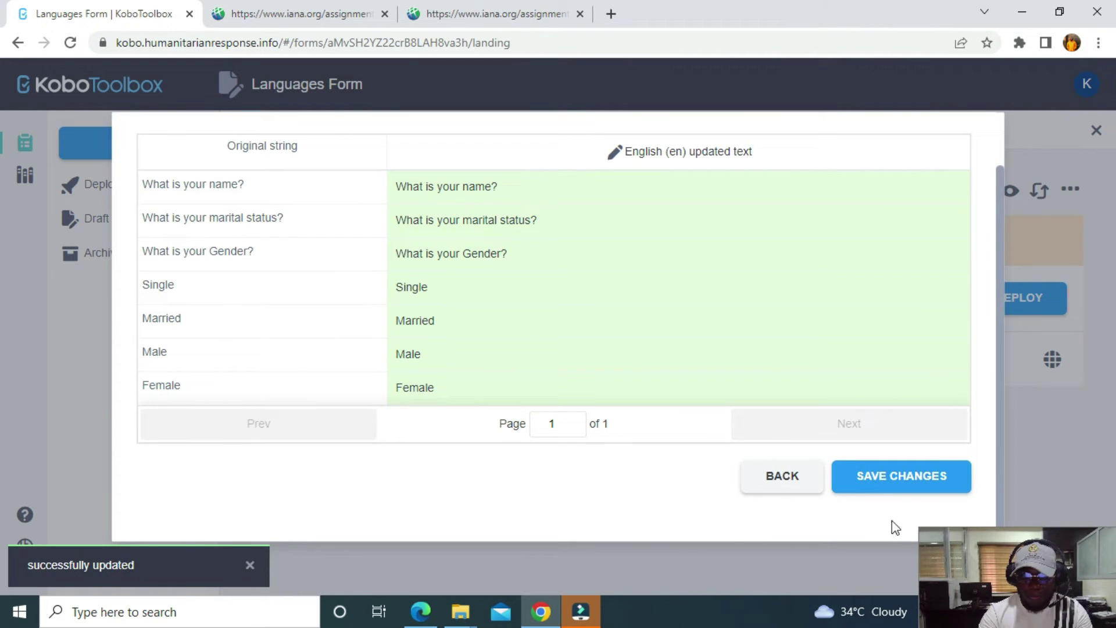
{"action": "left_click", "coordinate": [966, 140]}
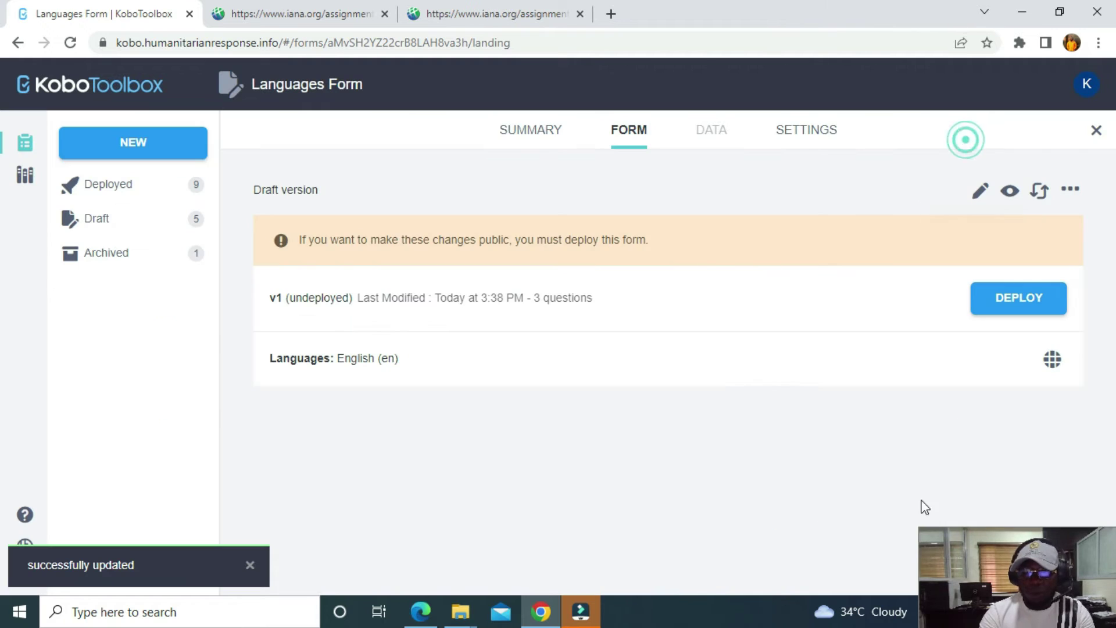
{"action": "left_click", "coordinate": [926, 546]}
{"action": "left_click_drag", "start_coordinate": [918, 528], "coordinate": [766, 419]}
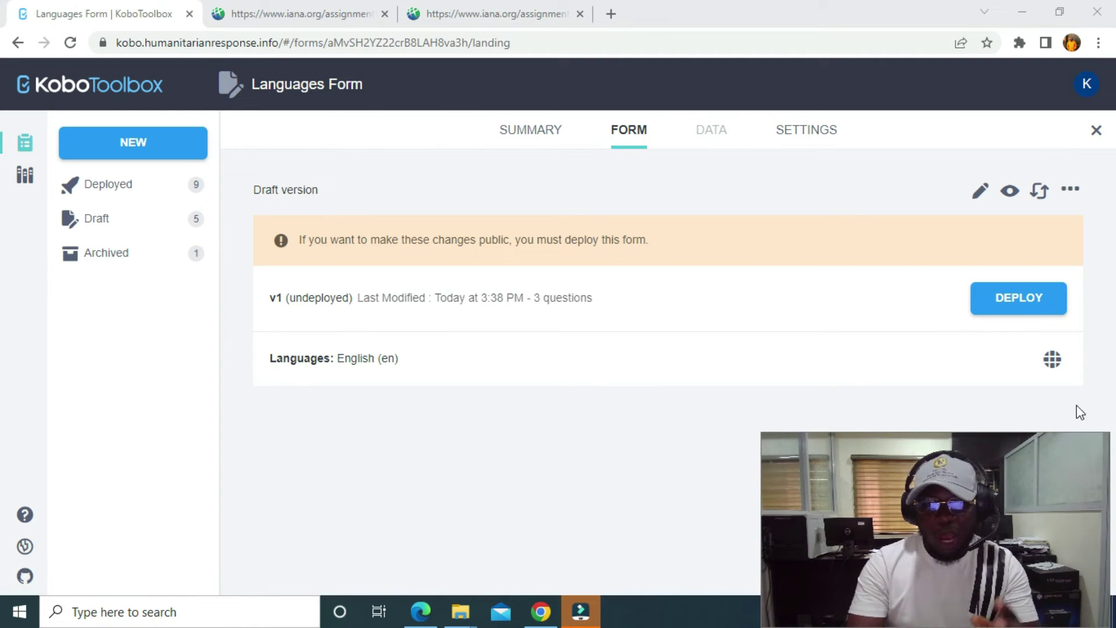
Step: Reopen Manage Languages and enter French as a new language name
{"action": "left_click", "coordinate": [1052, 360]}
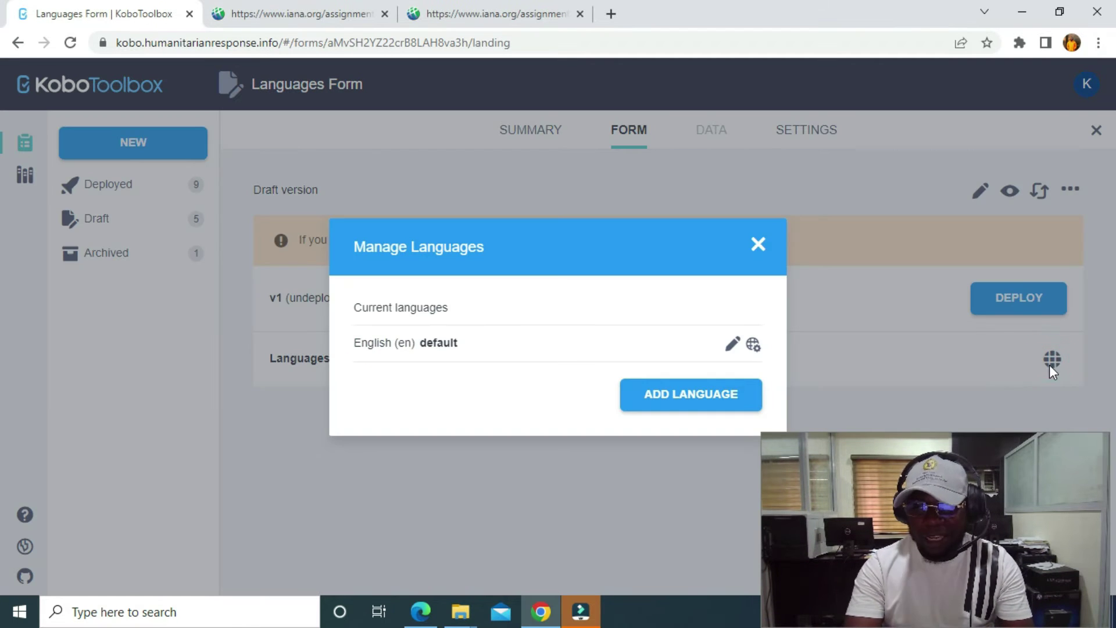
{"action": "left_click", "coordinate": [700, 397]}
{"action": "left_click", "coordinate": [391, 411]}
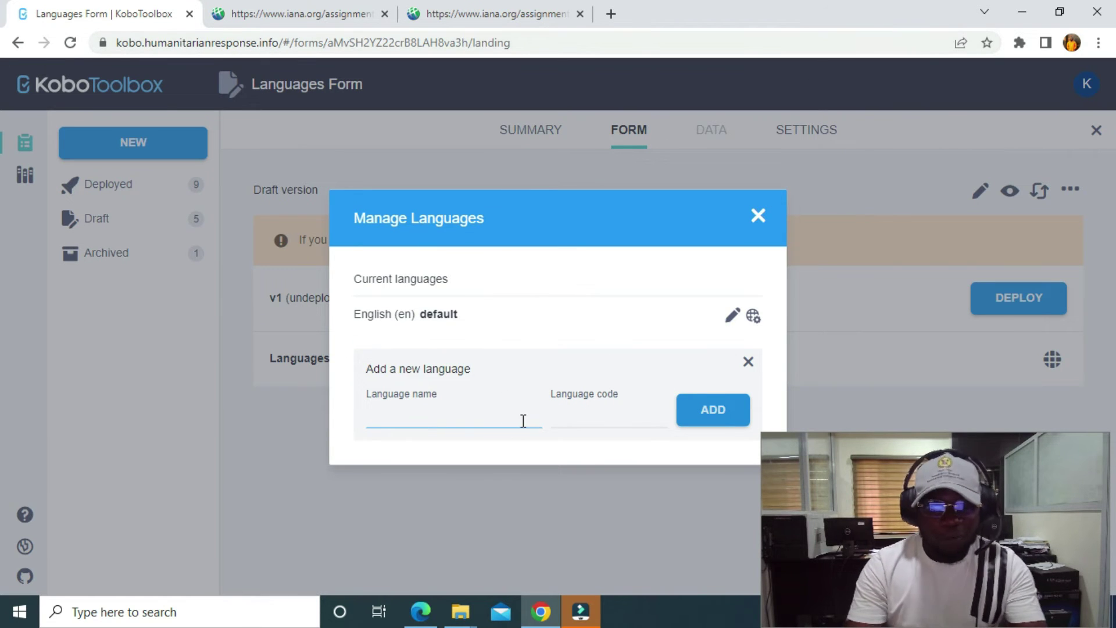
{"action": "type", "text": "French"}
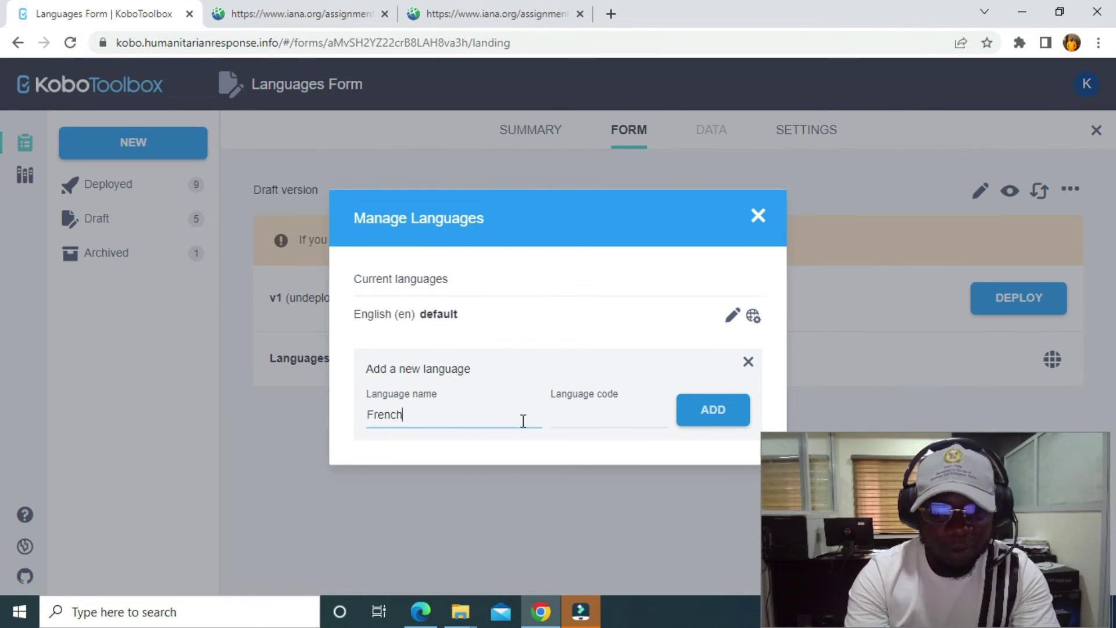
{"action": "left_click", "coordinate": [580, 410]}
Step: Search the IANA registry page for 'french' to find its code
{"action": "left_click", "coordinate": [343, 8]}
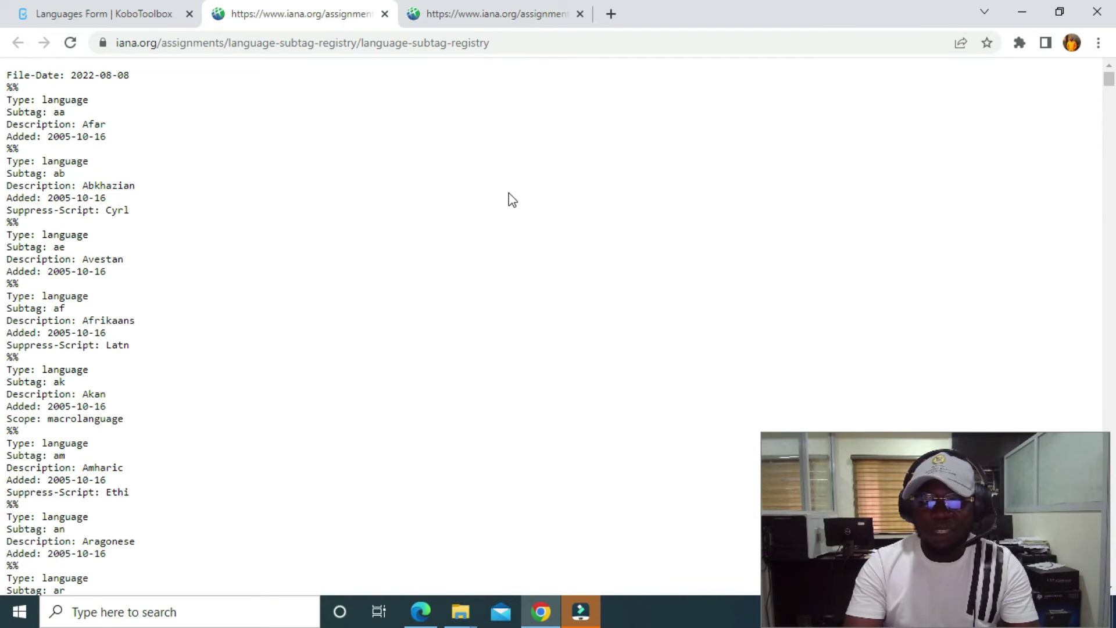
{"action": "key", "text": "ctrl+f"}
{"action": "type", "text": "french"}
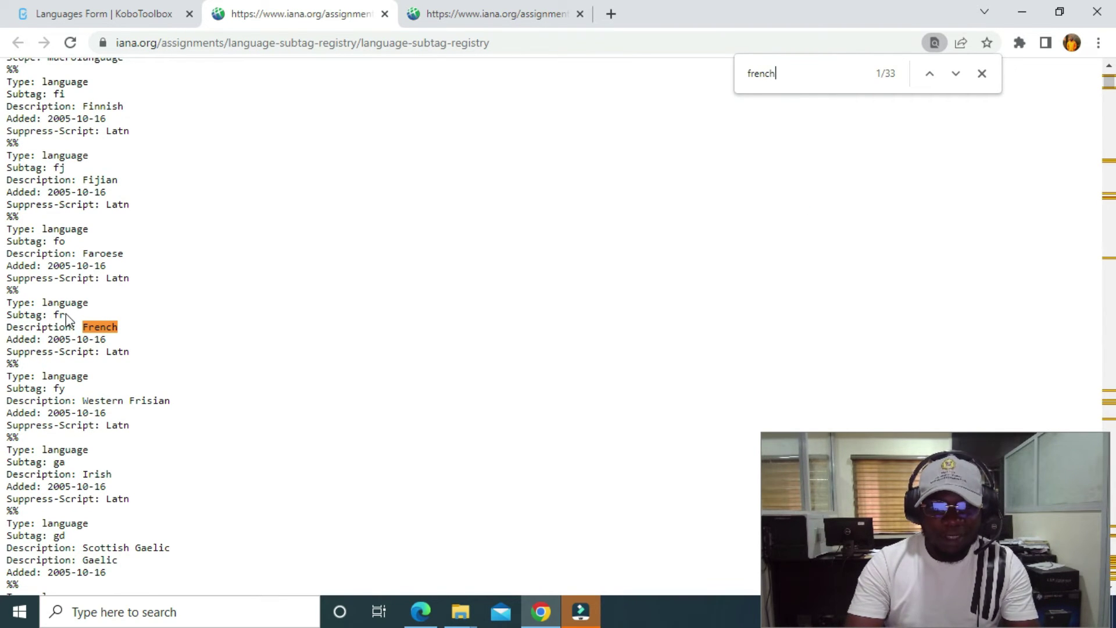
{"action": "left_click", "coordinate": [44, 13]}
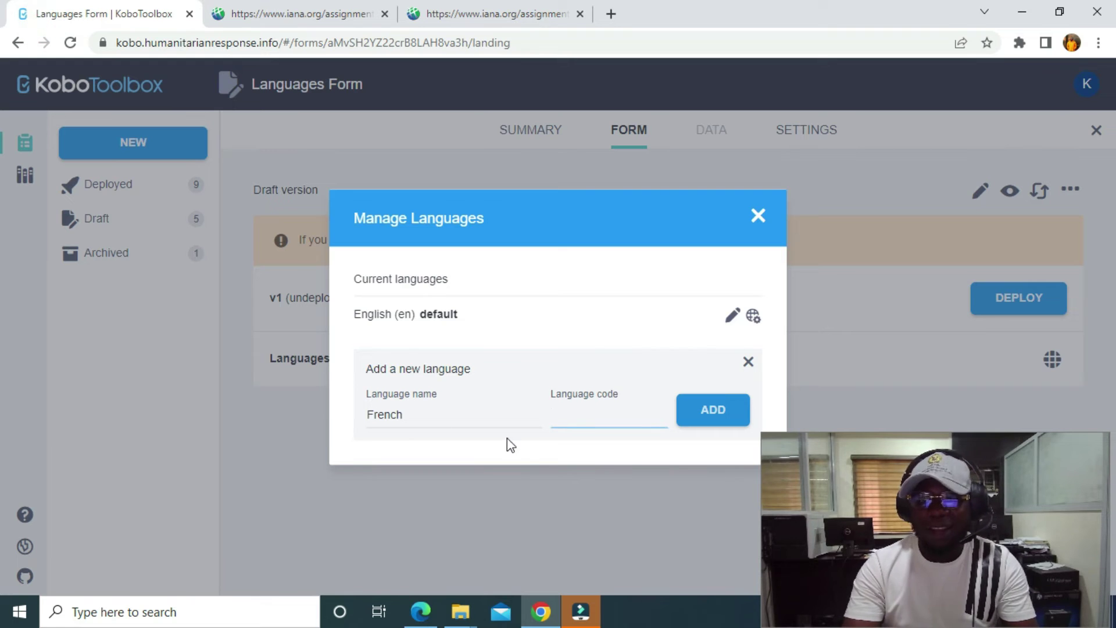
Step: Add French with code fr, open its translations table, then open a new browser tab
{"action": "type", "text": "fr"}
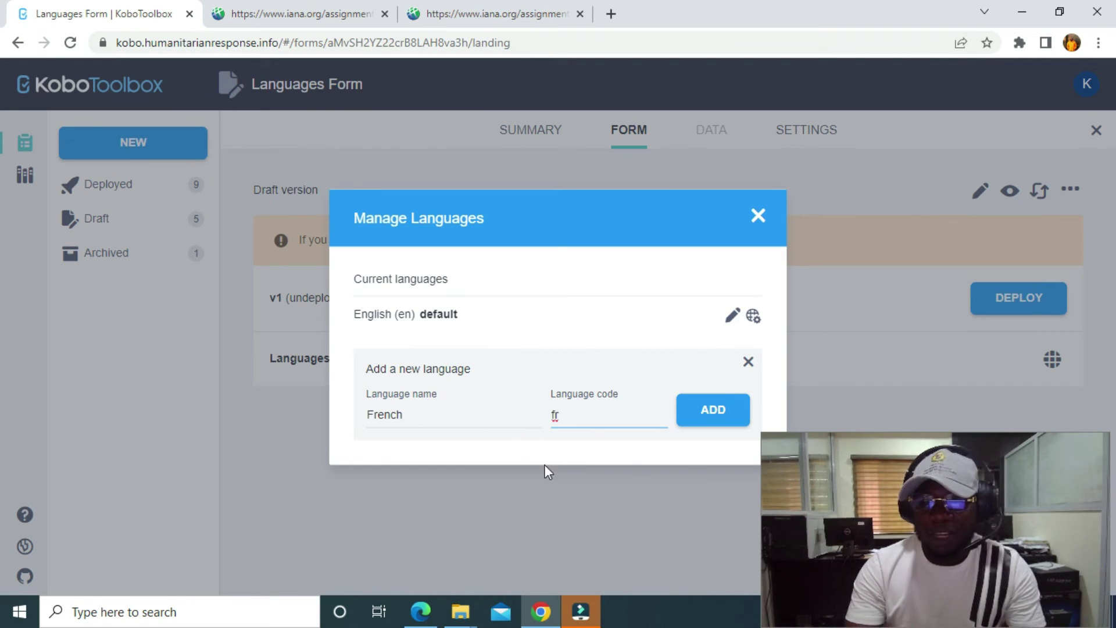
{"action": "left_click", "coordinate": [725, 414]}
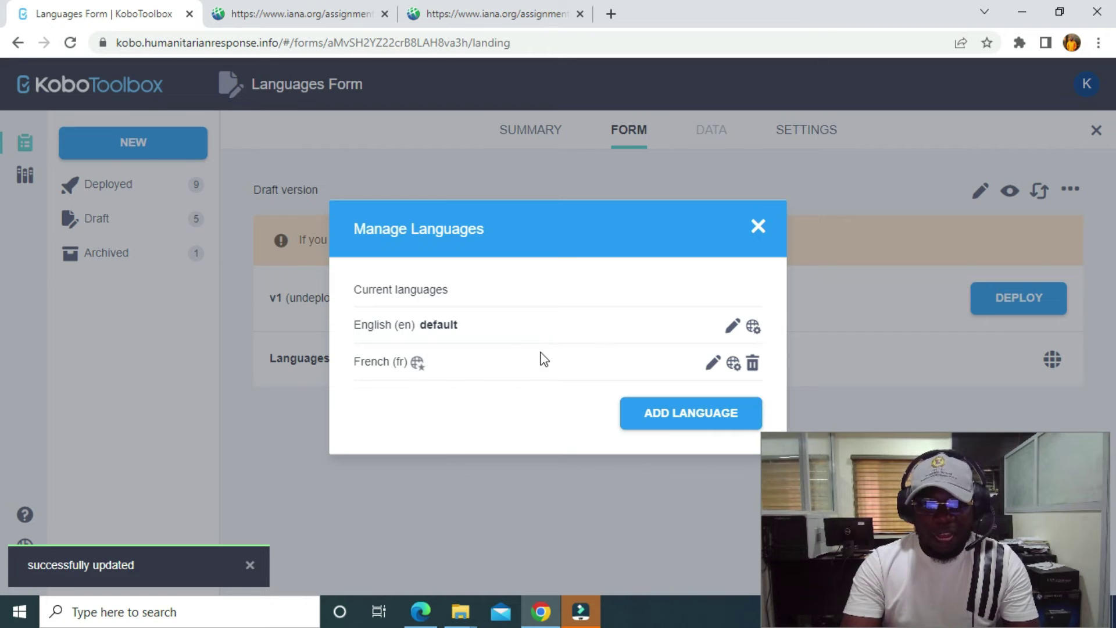
{"action": "left_click", "coordinate": [733, 363]}
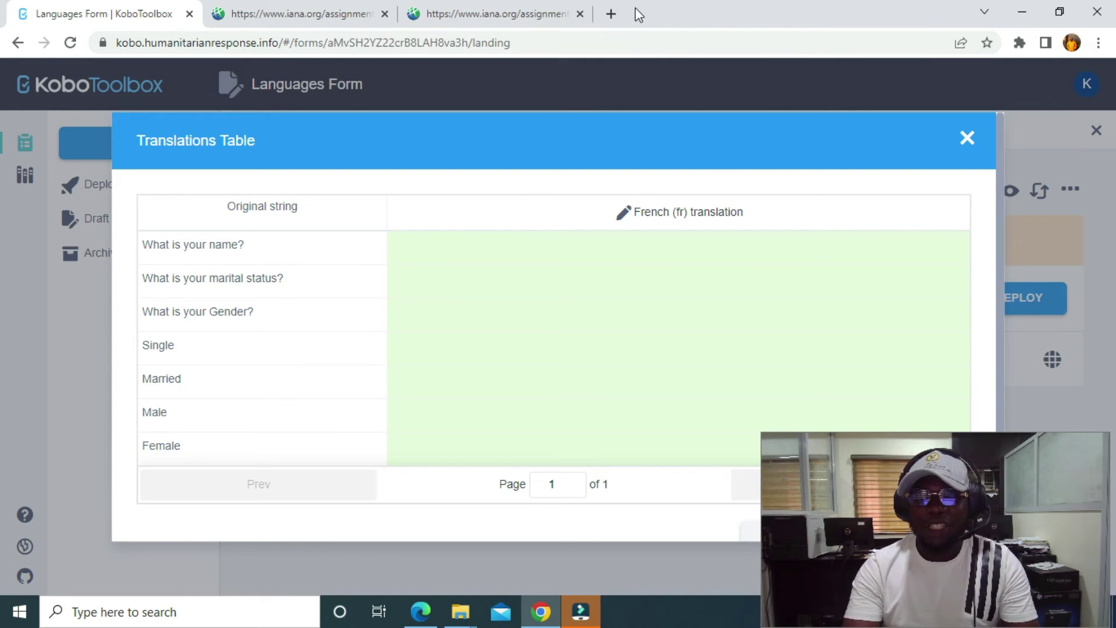
{"action": "left_click", "coordinate": [612, 13]}
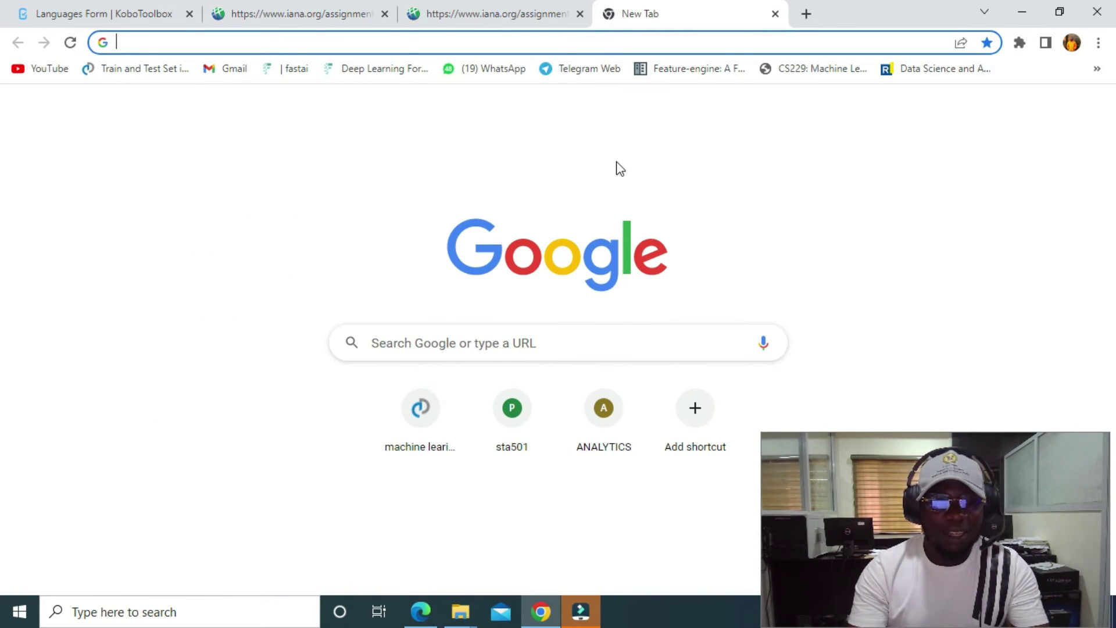
Step: Search Google for an English to French translator
{"action": "type", "text": "engls"}
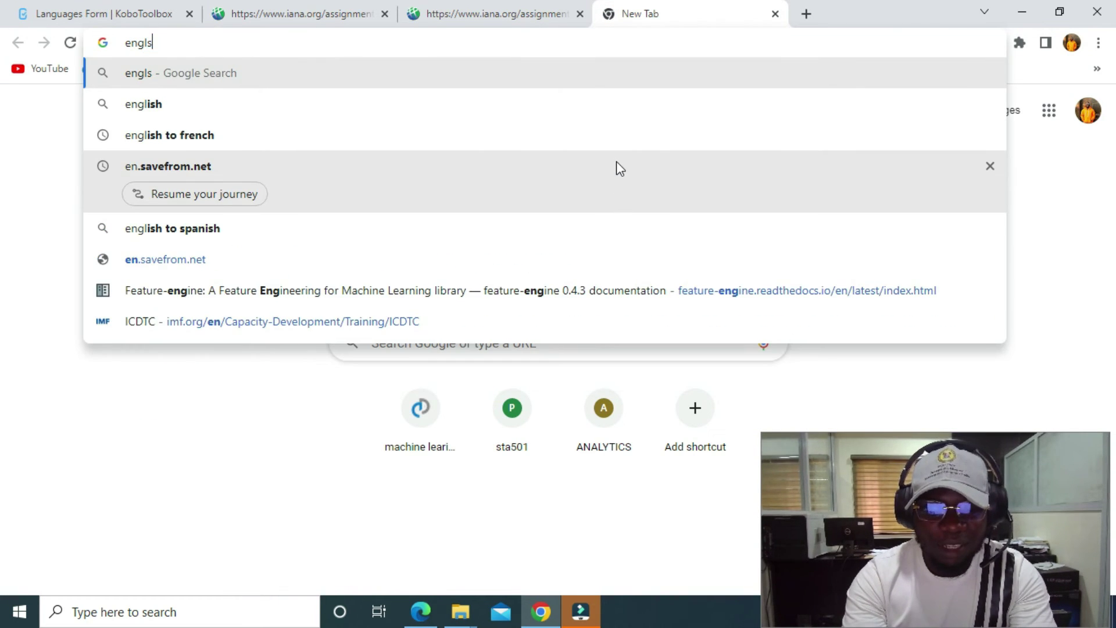
{"action": "key", "text": "BackSpace"}
{"action": "type", "text": "is"}
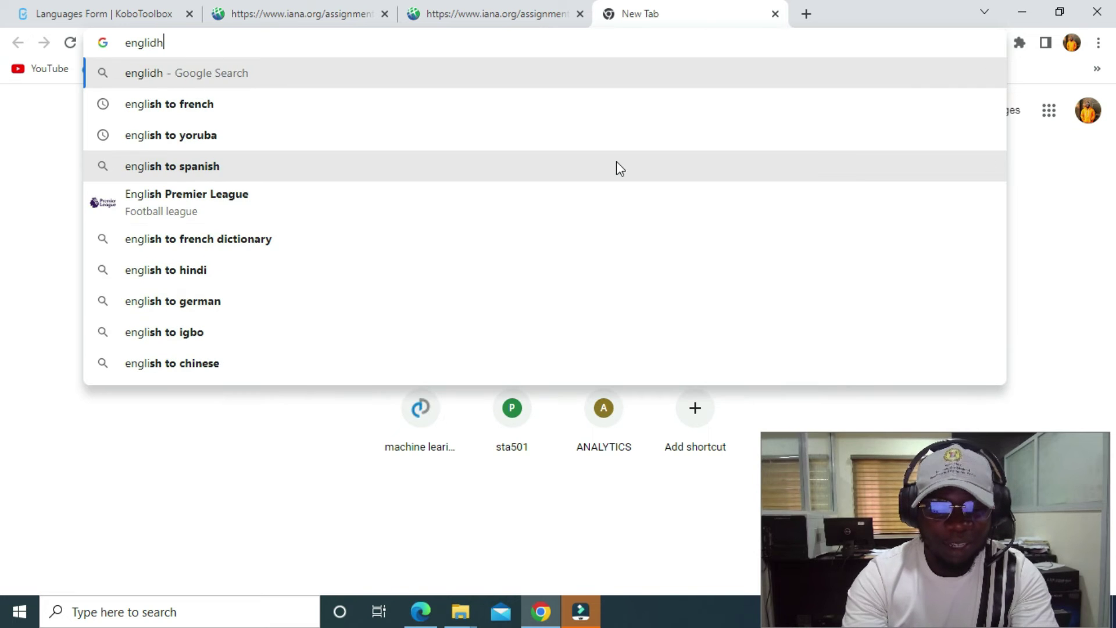
{"action": "type", "text": "h"}
{"action": "key", "text": "Return"}
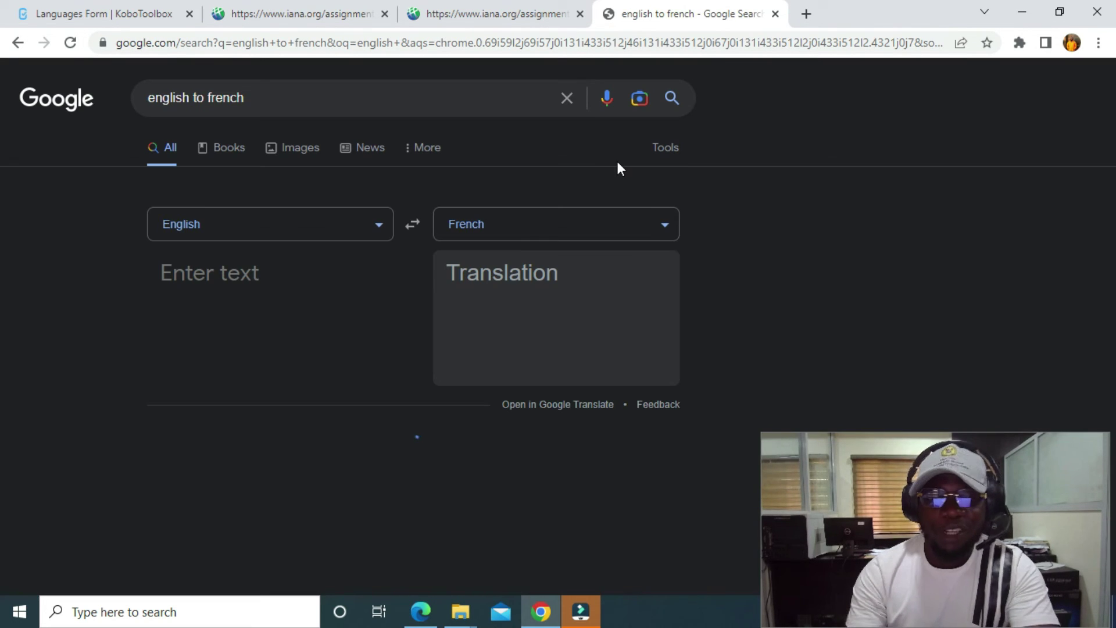
Step: Translate 'What is your name?' and paste 'Quel est ton nom?' into its French cell
{"action": "left_click", "coordinate": [127, 14]}
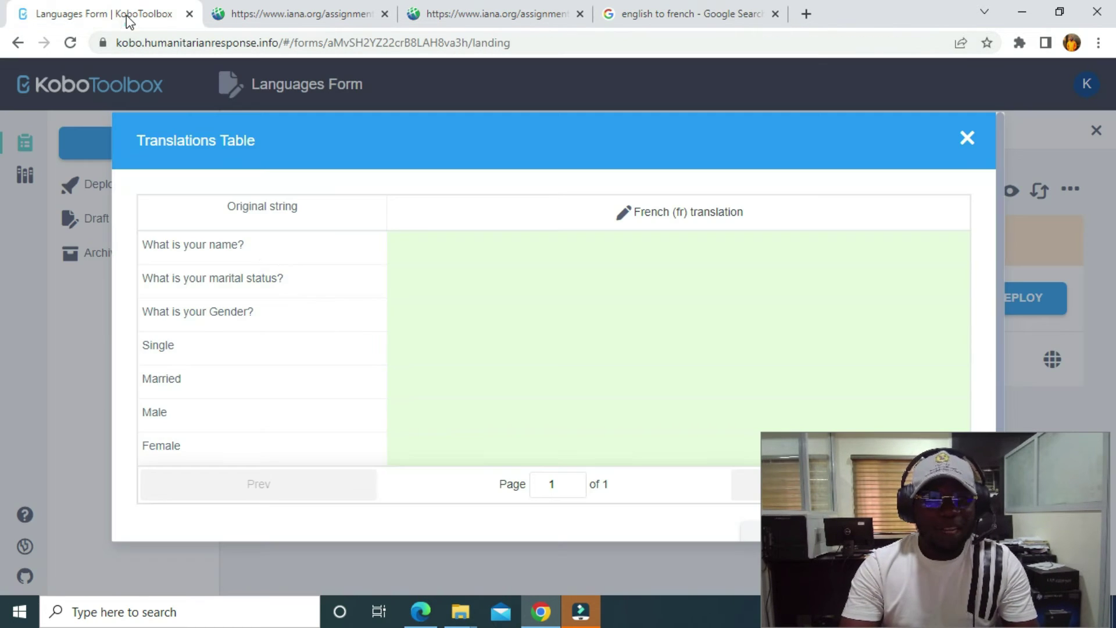
{"action": "left_click_drag", "start_coordinate": [249, 245], "coordinate": [143, 244]}
{"action": "key", "text": "ctrl+c"}
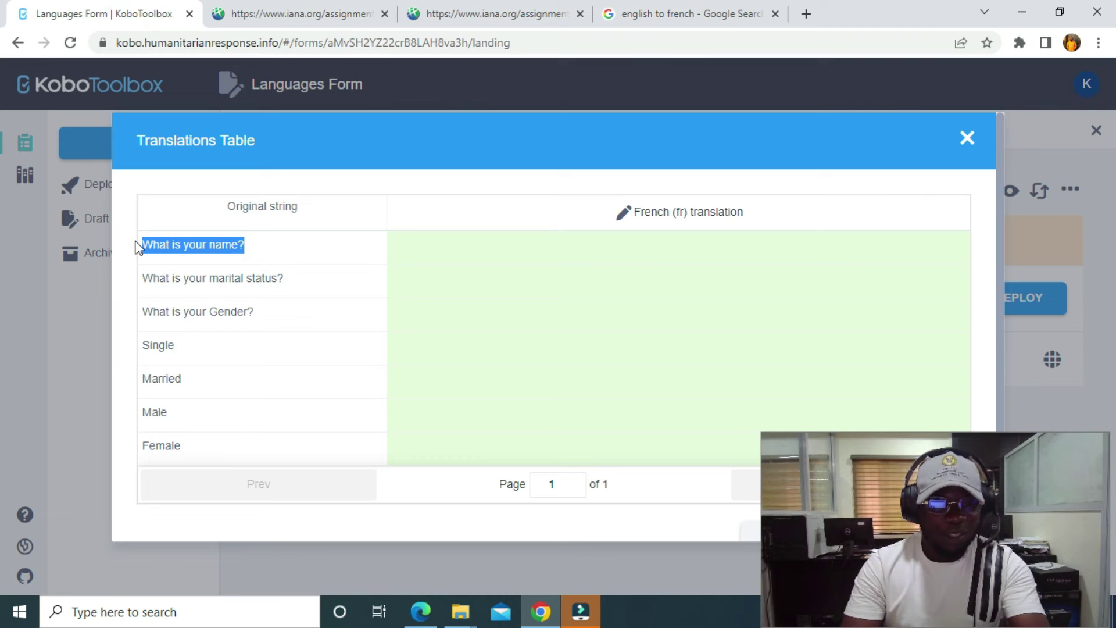
{"action": "left_click", "coordinate": [692, 14]}
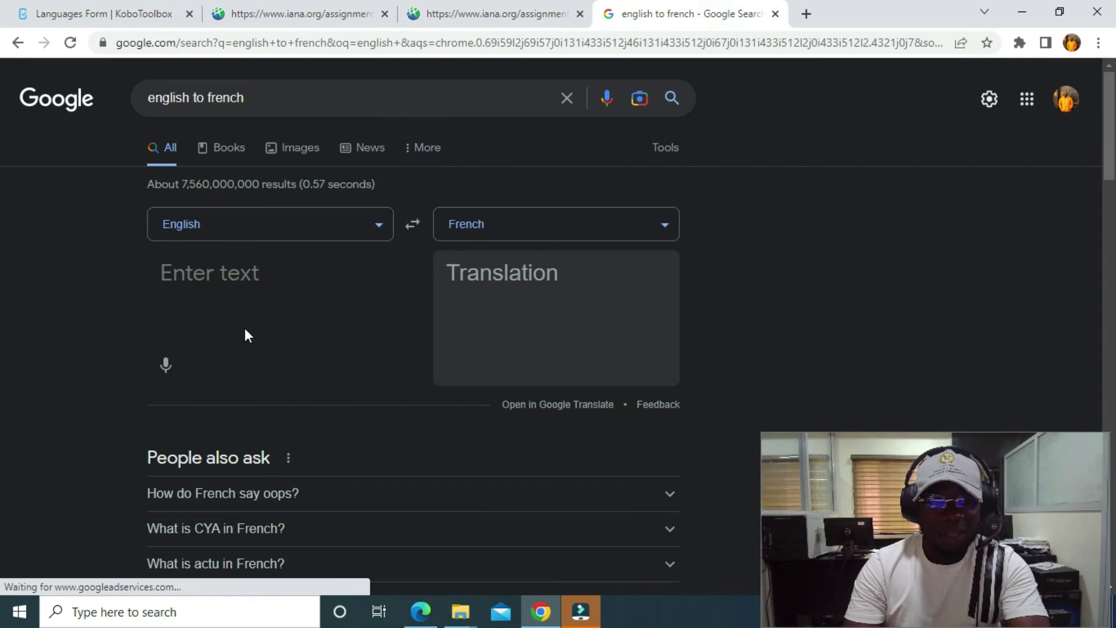
{"action": "left_click", "coordinate": [255, 287]}
{"action": "key", "text": "ctrl+v"}
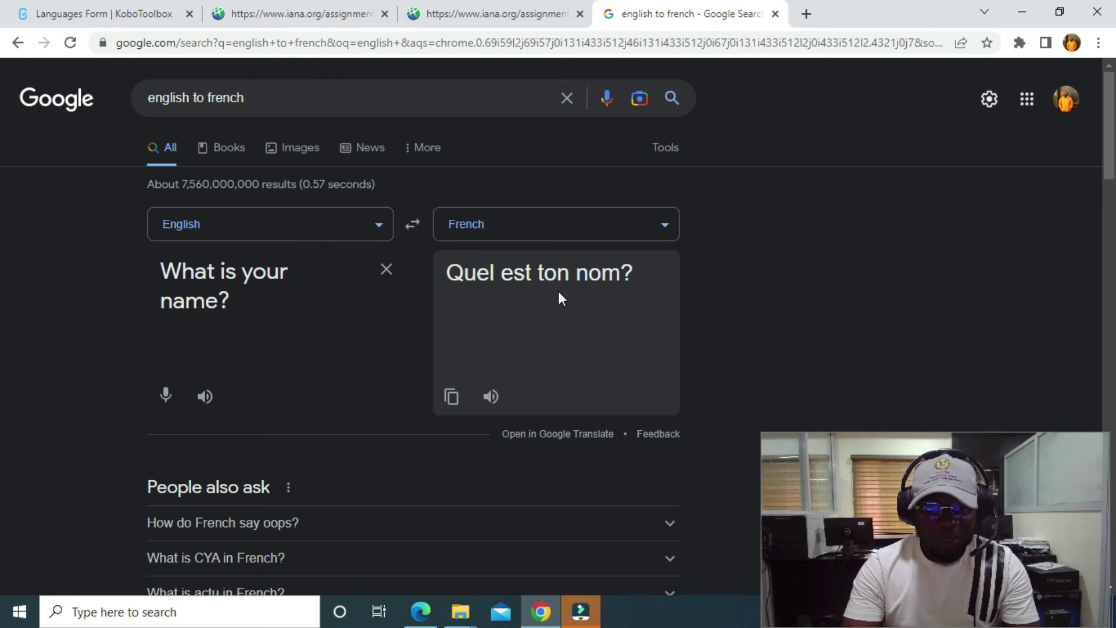
{"action": "left_click_drag", "start_coordinate": [637, 273], "coordinate": [450, 273]}
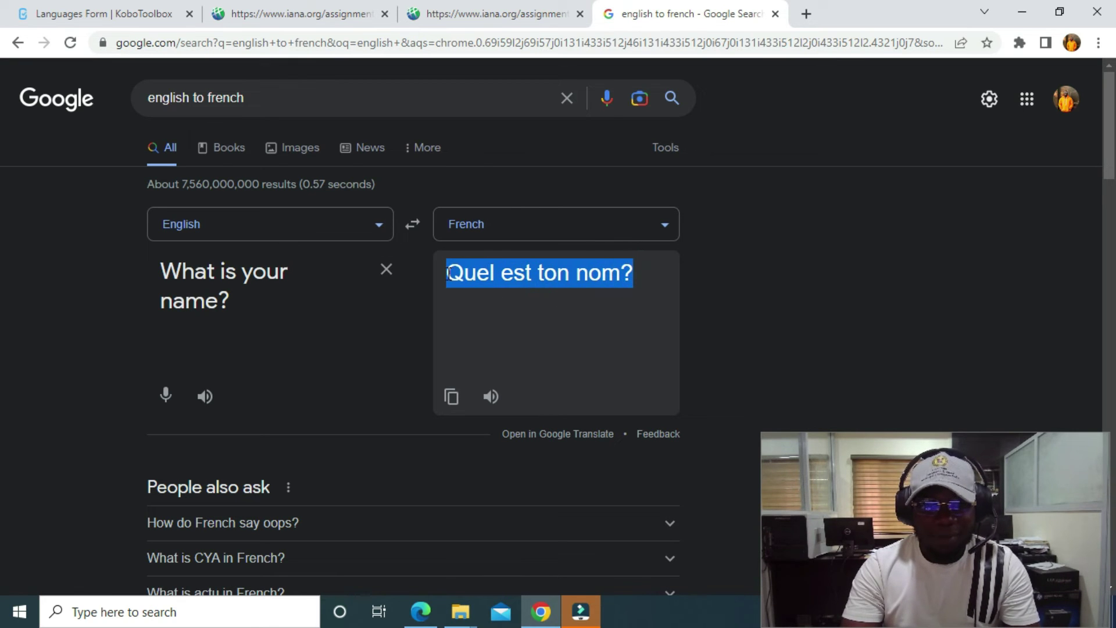
{"action": "left_click", "coordinate": [451, 401]}
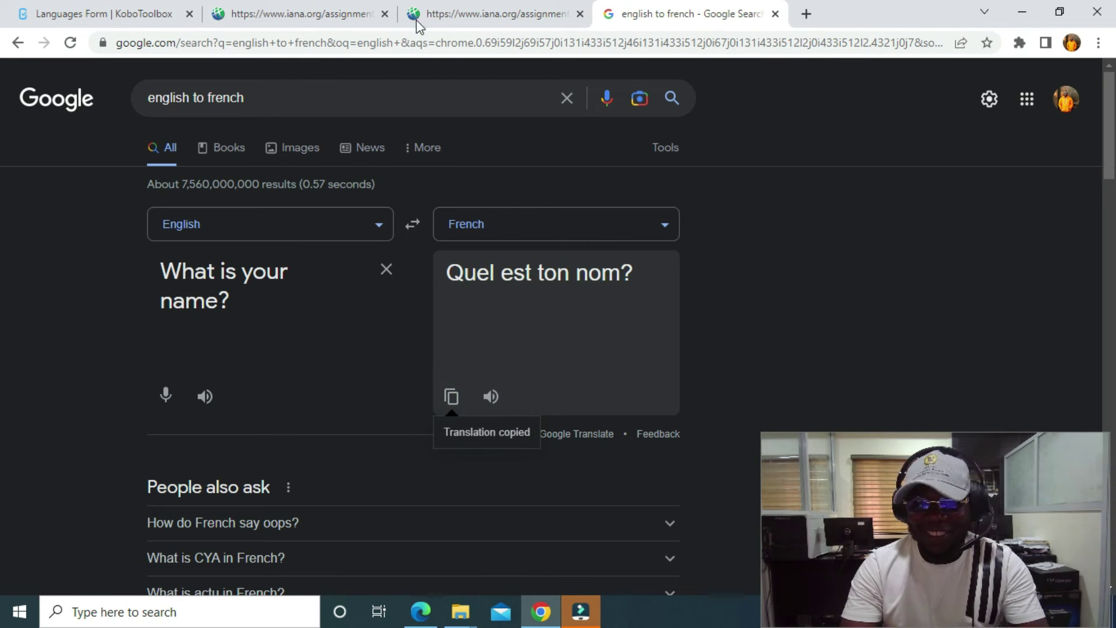
{"action": "left_click", "coordinate": [126, 6]}
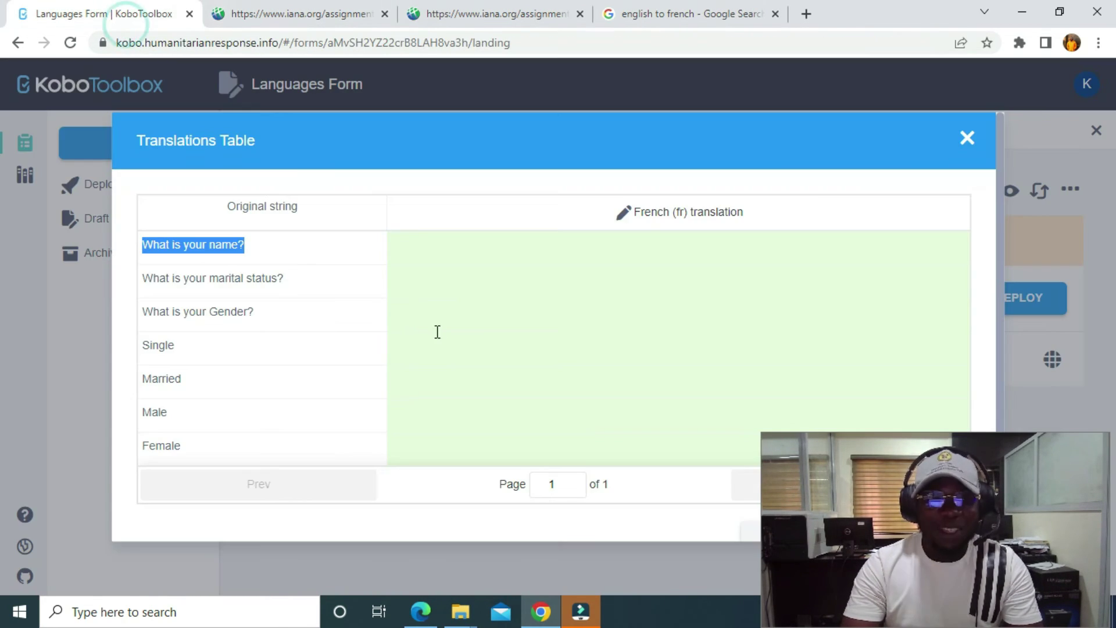
{"action": "left_click", "coordinate": [416, 248]}
{"action": "key", "text": "ctrl+v"}
Step: Translate the marital status question and enter 'Quel est votre état civil?' as its French
{"action": "left_click_drag", "start_coordinate": [294, 277], "coordinate": [144, 284]}
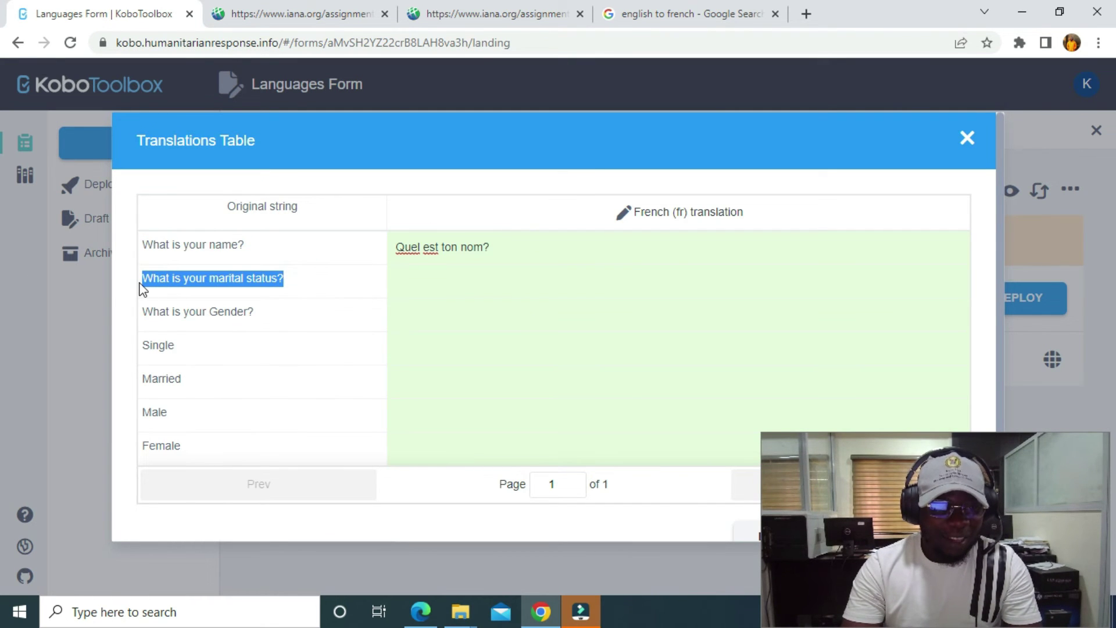
{"action": "left_click", "coordinate": [692, 13]}
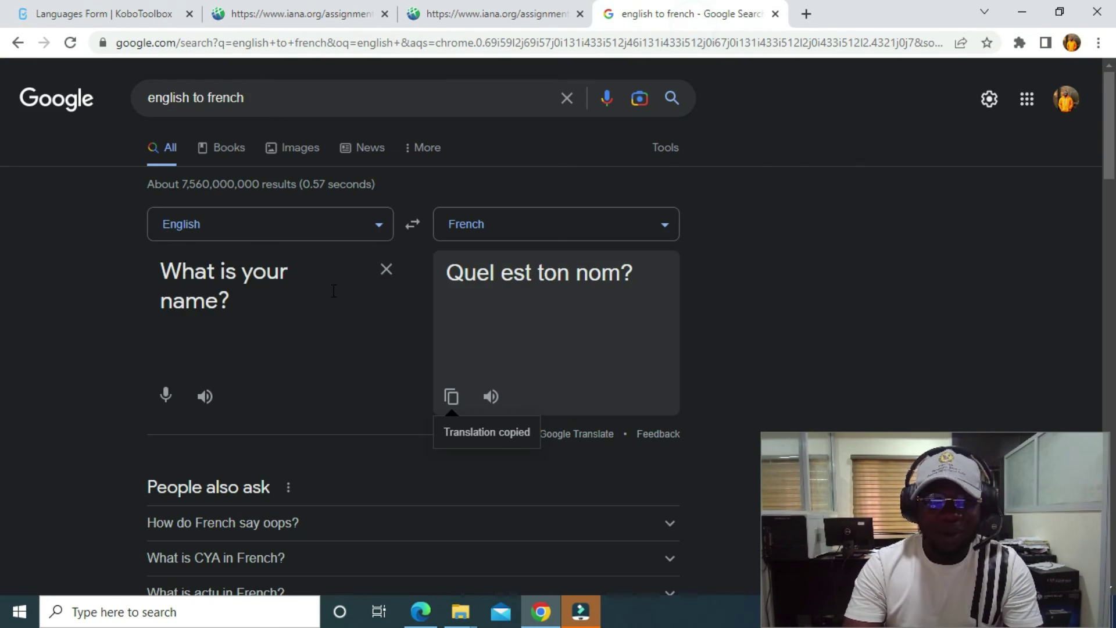
{"action": "left_click_drag", "start_coordinate": [162, 271], "coordinate": [231, 302]}
{"action": "key", "text": "ctrl+v"}
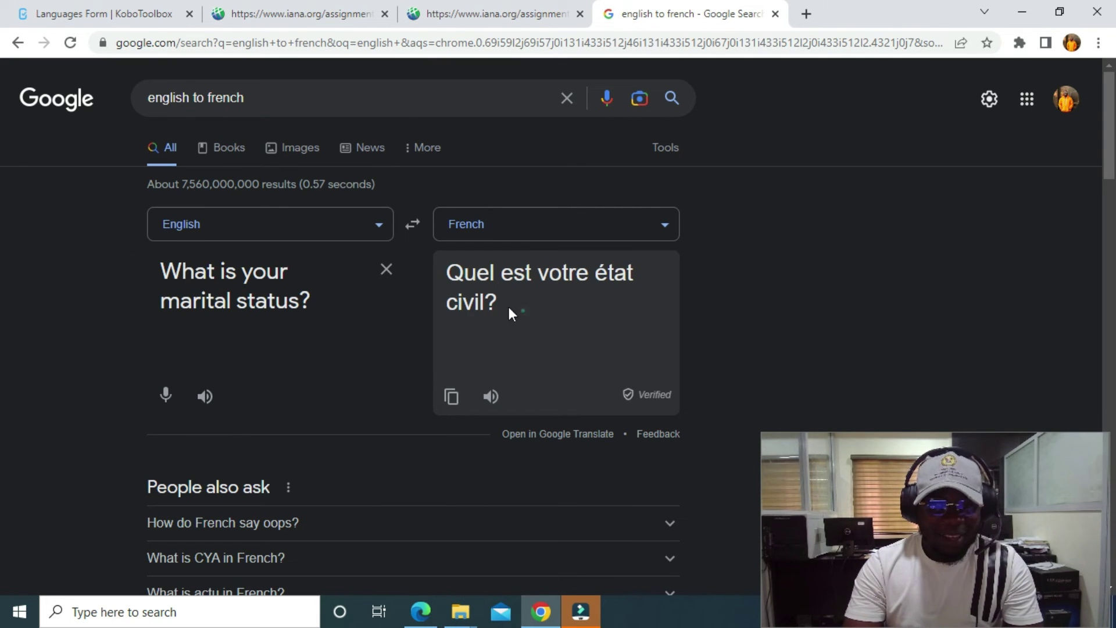
{"action": "left_click_drag", "start_coordinate": [509, 308], "coordinate": [454, 278]}
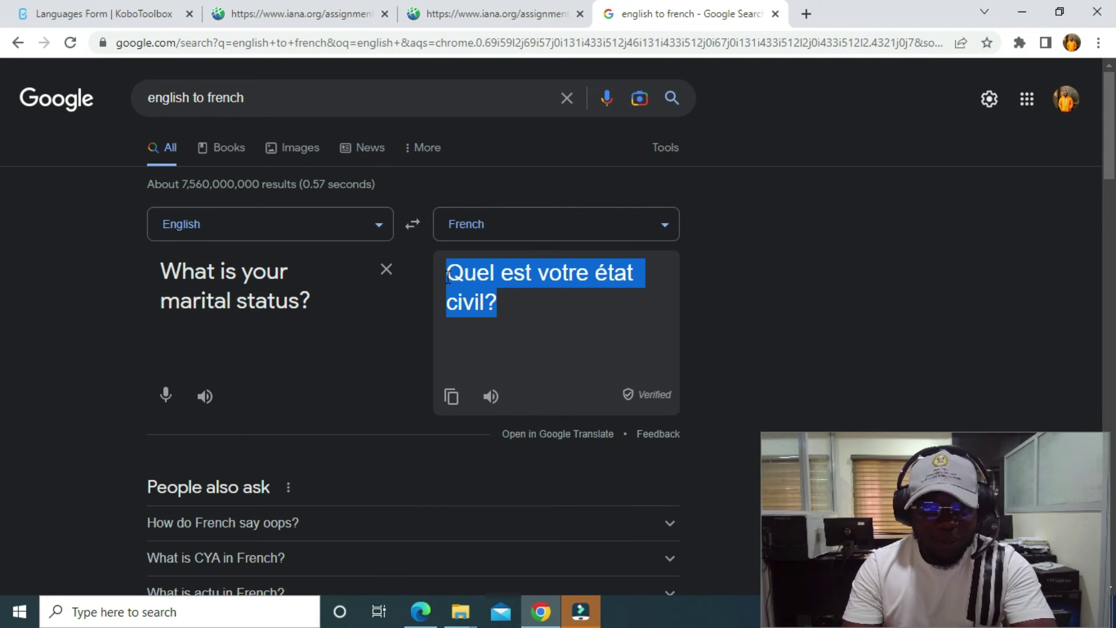
{"action": "left_click", "coordinate": [152, 15]}
{"action": "left_click", "coordinate": [431, 275]}
{"action": "key", "text": "ctrl+v"}
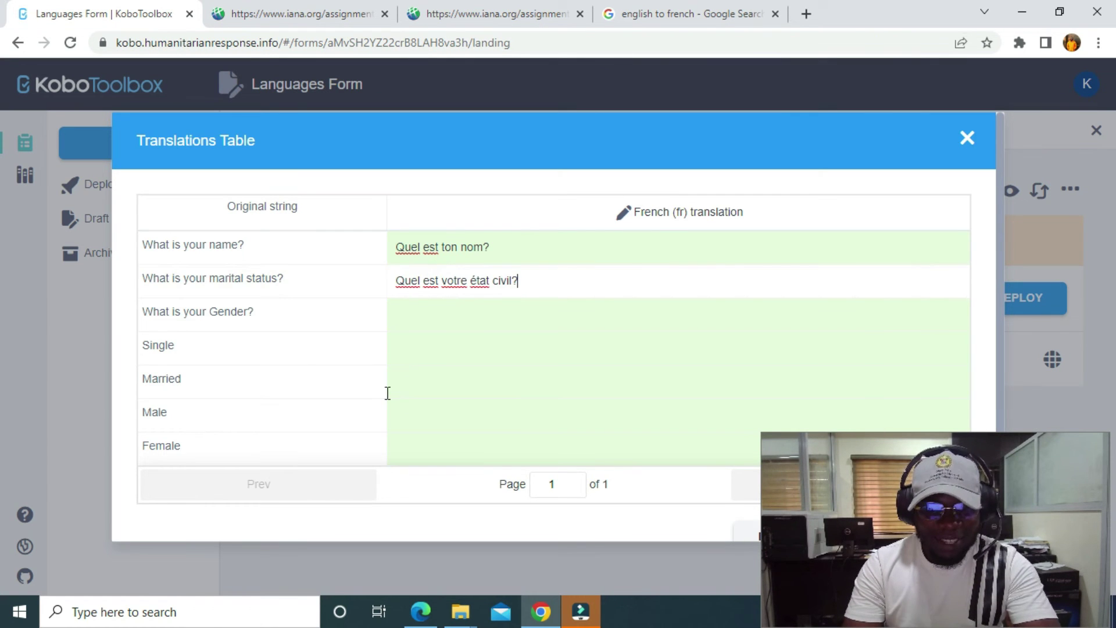
Step: Translate 'What is your Gender?' and enter 'Quel est votre sexe ?' as its French
{"action": "left_click_drag", "start_coordinate": [277, 323], "coordinate": [150, 311]}
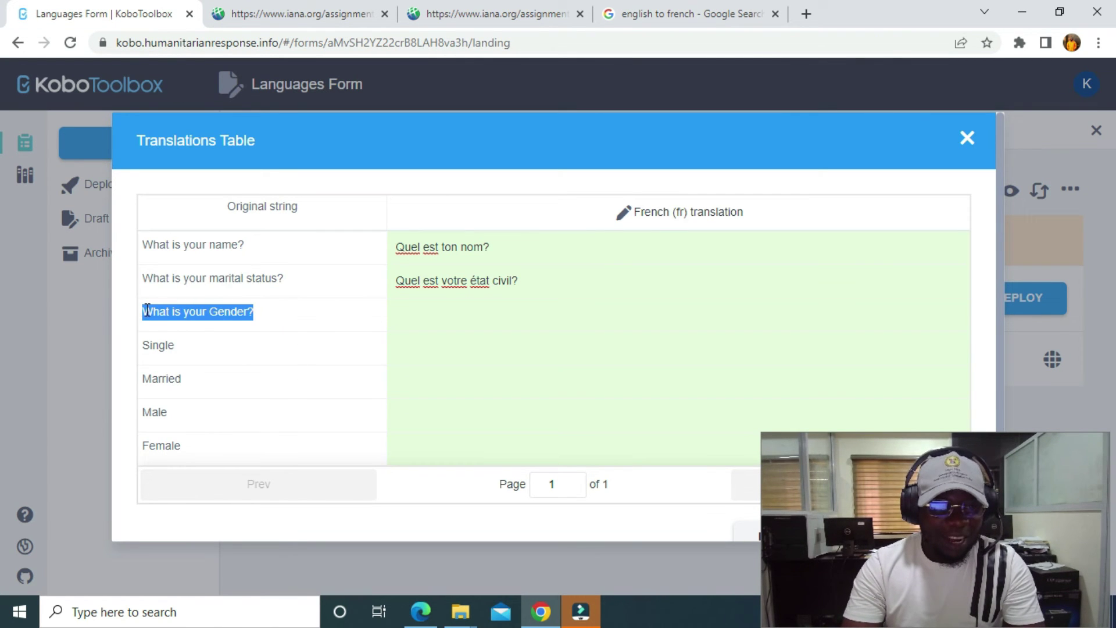
{"action": "left_click", "coordinate": [687, 13]}
{"action": "left_click_drag", "start_coordinate": [318, 300], "coordinate": [153, 291]}
{"action": "key", "text": "ctrl+v"}
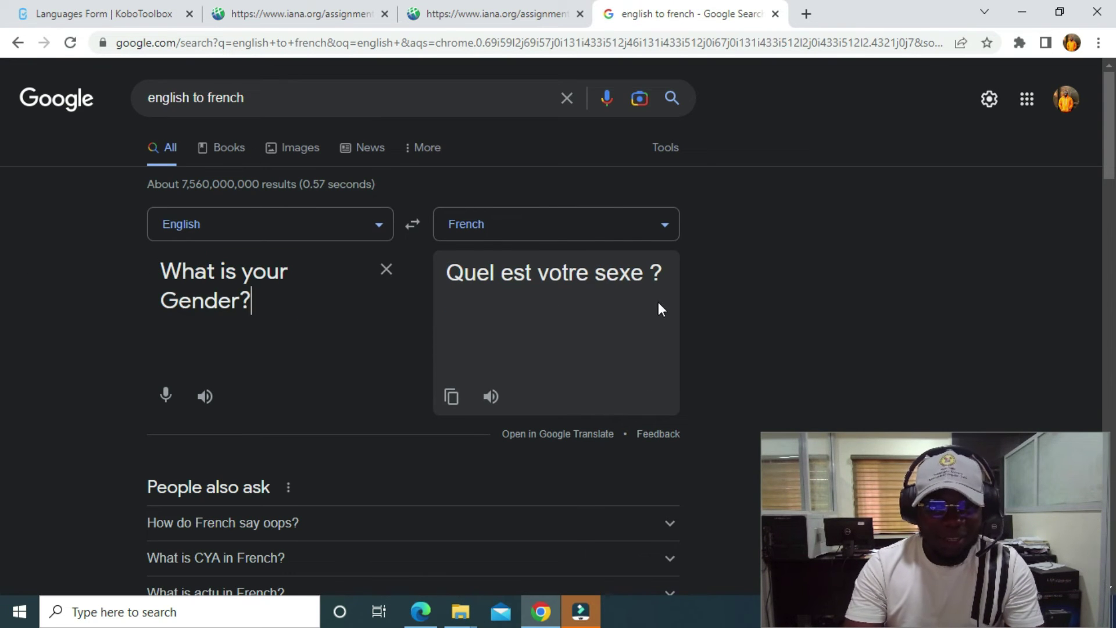
{"action": "left_click_drag", "start_coordinate": [660, 275], "coordinate": [425, 275]}
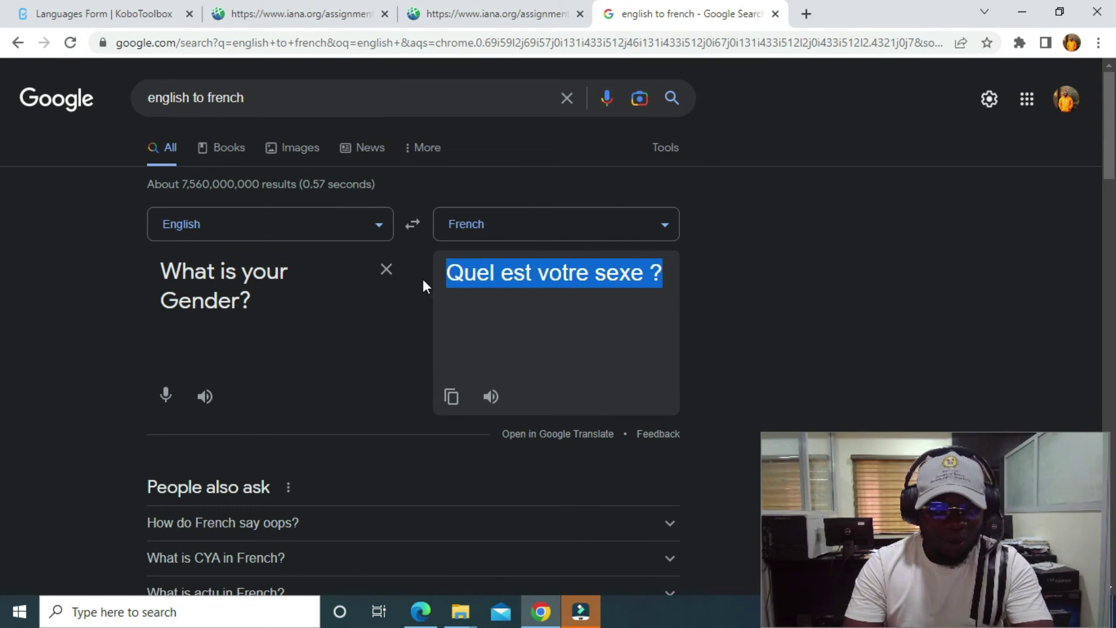
{"action": "left_click", "coordinate": [145, 14]}
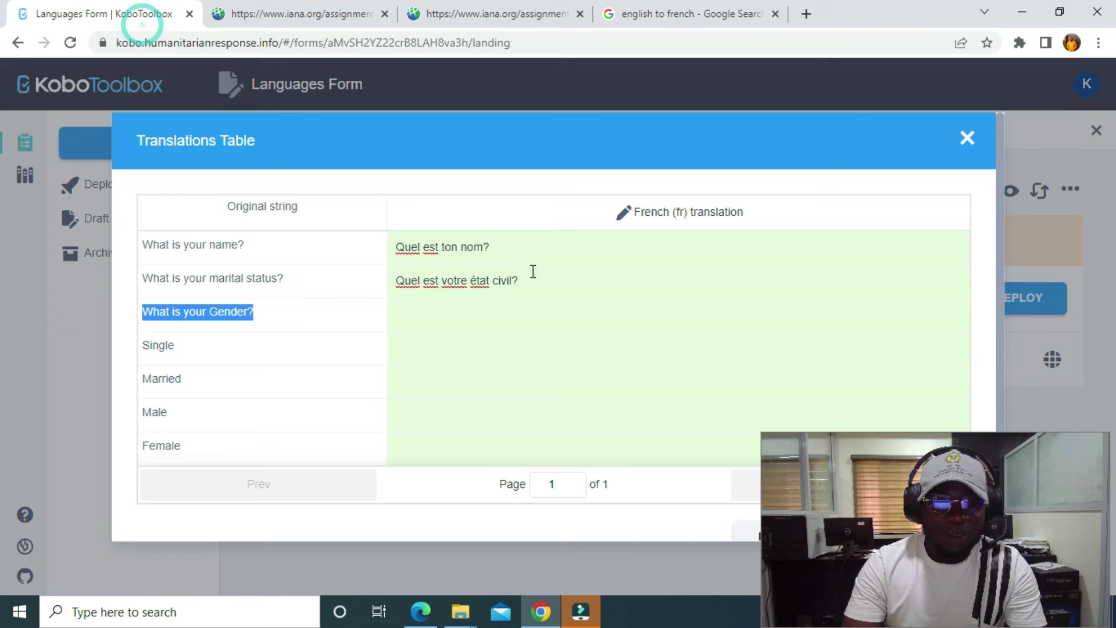
{"action": "left_click", "coordinate": [468, 314]}
{"action": "key", "text": "ctrl+v"}
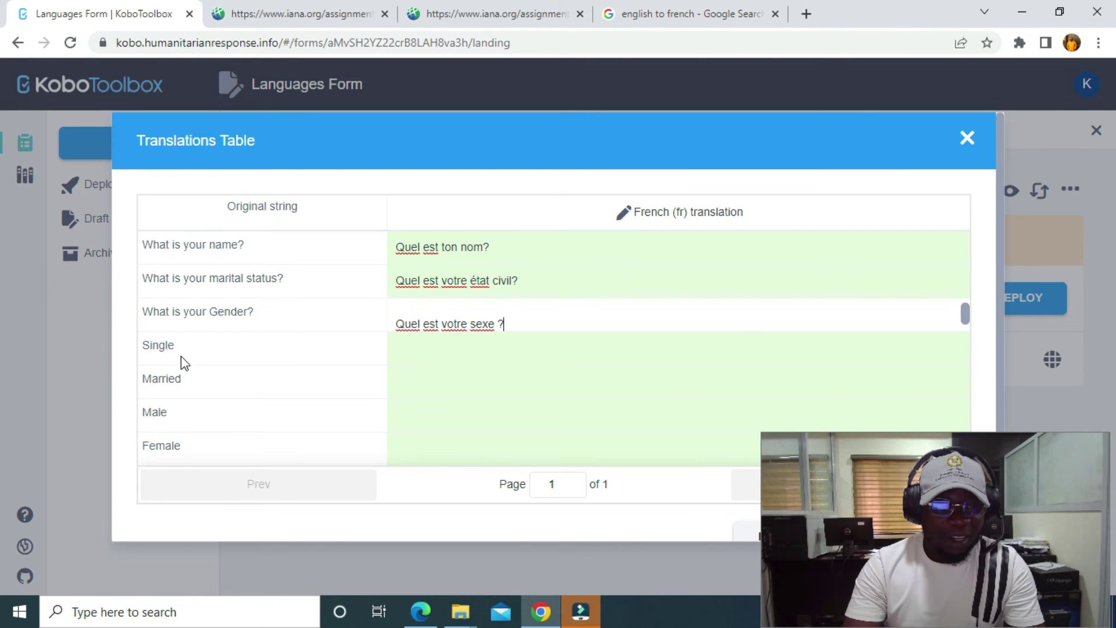
Step: Translate 'single' and paste 'Célibataire' into the Single row's French cell
{"action": "left_click", "coordinate": [619, 25]}
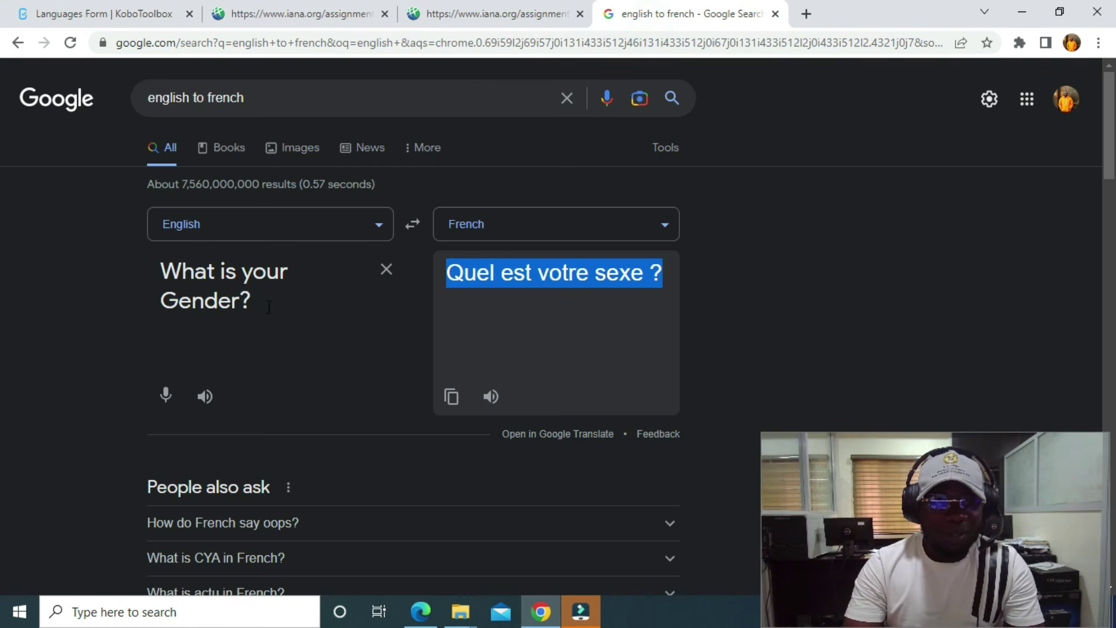
{"action": "left_click_drag", "start_coordinate": [162, 271], "coordinate": [265, 302]}
{"action": "type", "text": "single"}
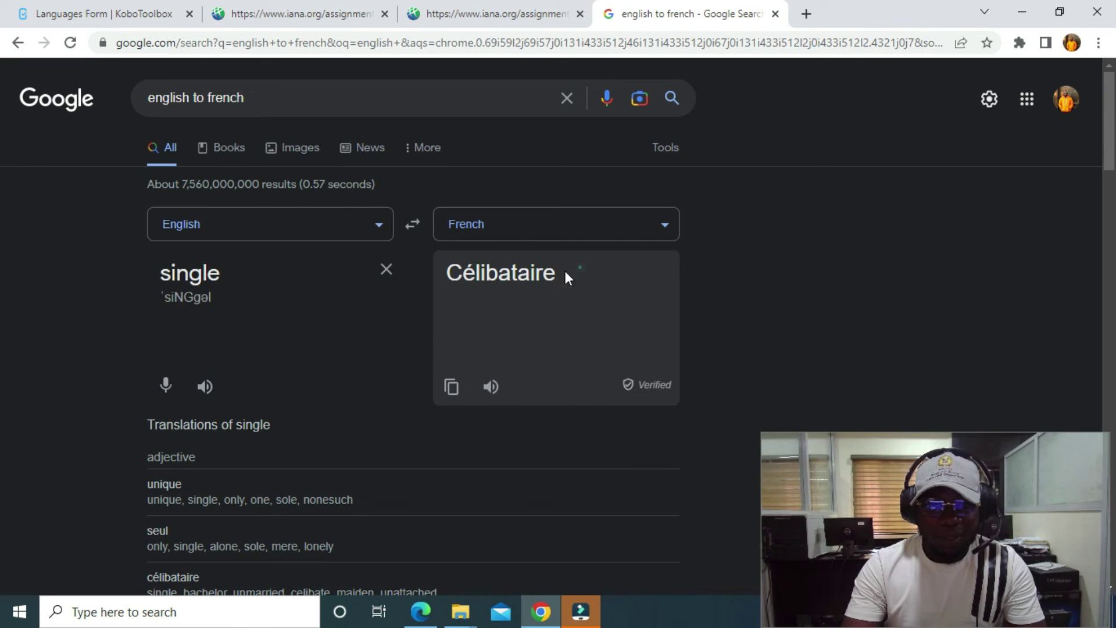
{"action": "left_click_drag", "start_coordinate": [567, 277], "coordinate": [455, 273]}
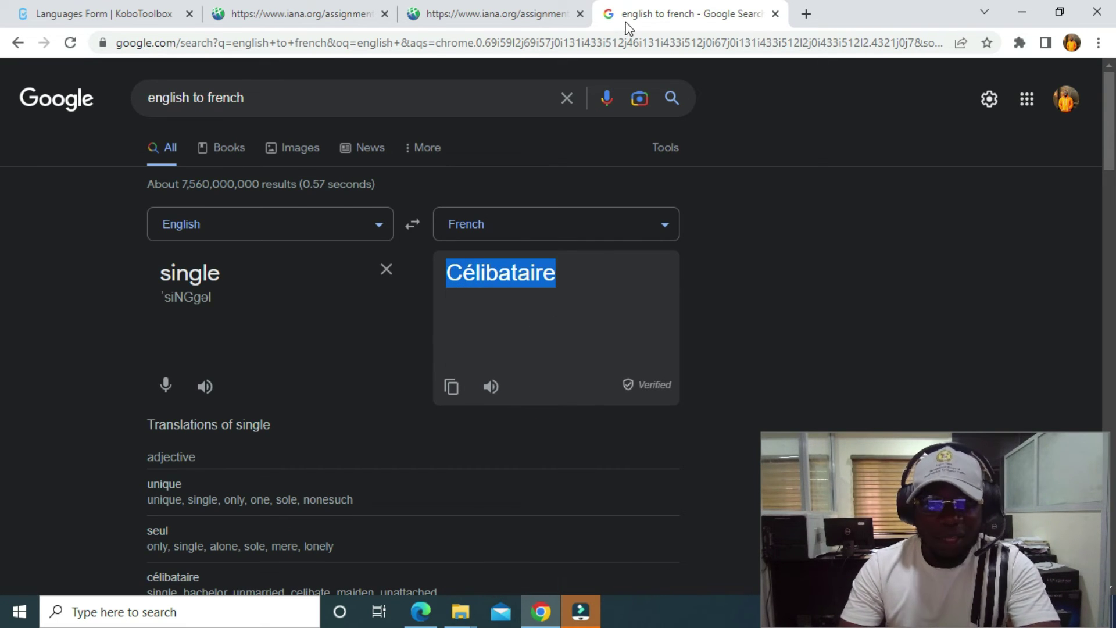
{"action": "left_click", "coordinate": [119, 14]}
{"action": "left_click", "coordinate": [433, 347]}
{"action": "key", "text": "ctrl+v"}
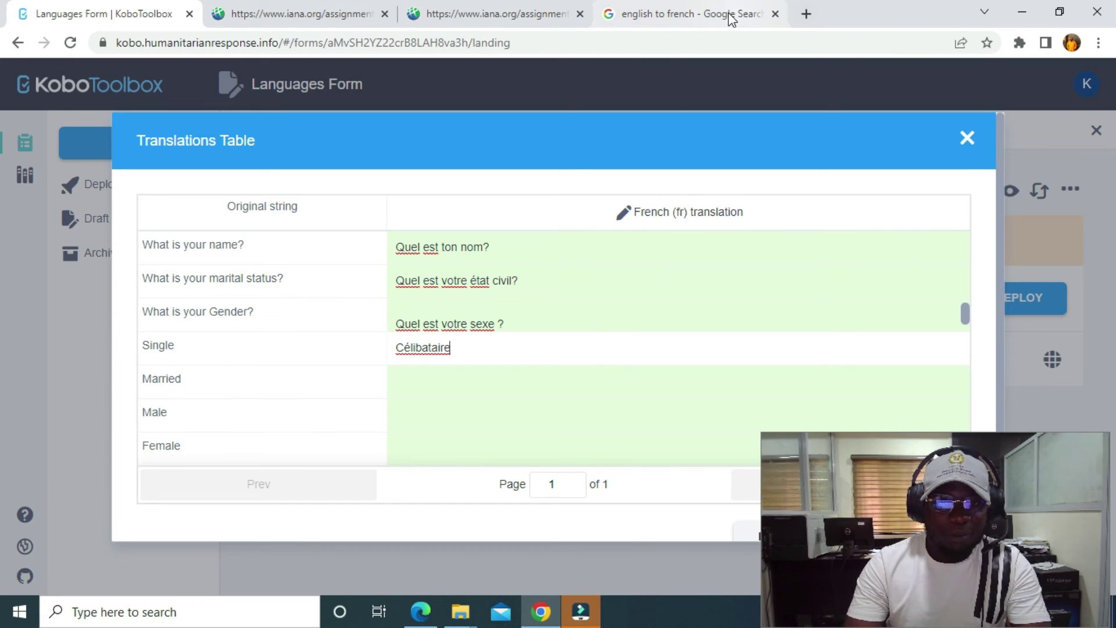
Step: Translate 'married' and enter the masculine form 'marié' for the Married row
{"action": "left_click", "coordinate": [691, 14]}
{"action": "double_click", "coordinate": [174, 271]}
{"action": "type", "text": "married"}
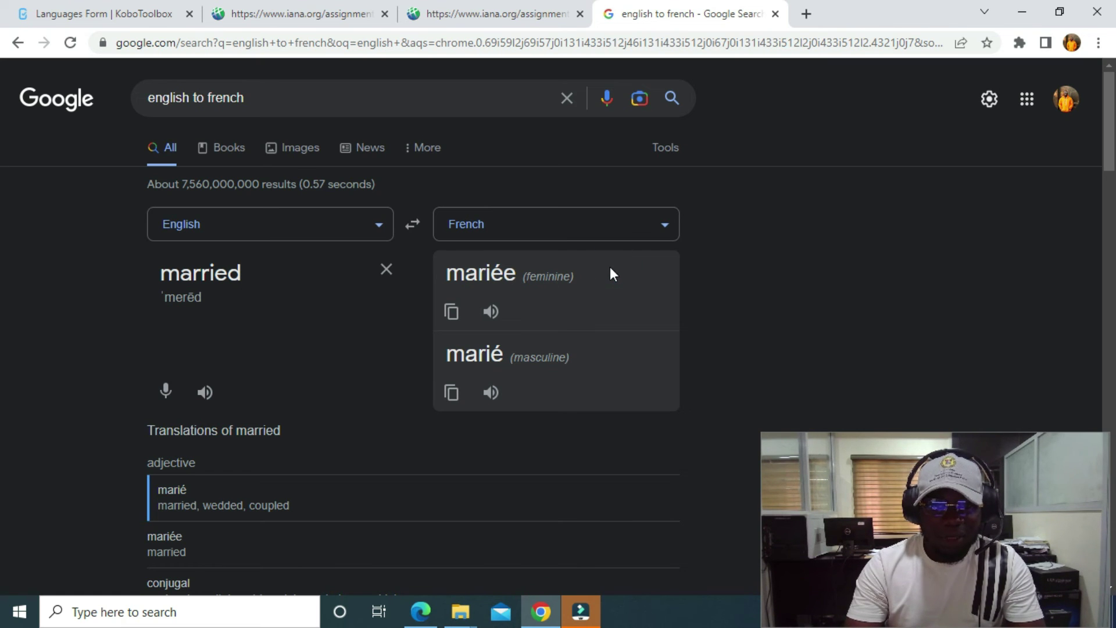
{"action": "left_click_drag", "start_coordinate": [576, 275], "coordinate": [464, 275]}
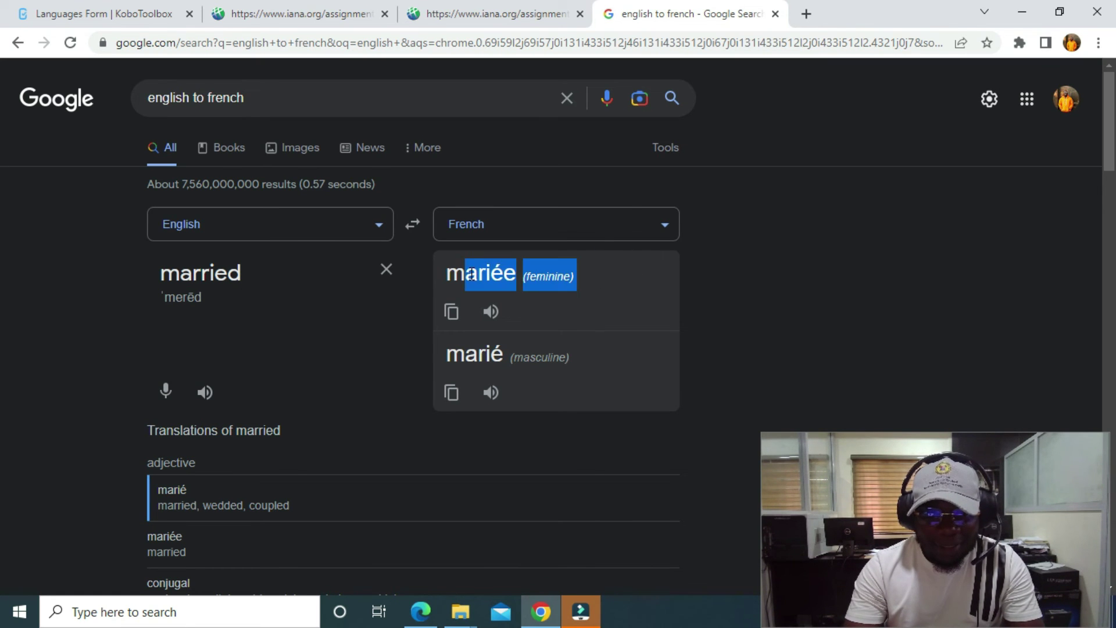
{"action": "left_click", "coordinate": [567, 299]}
{"action": "left_click_drag", "start_coordinate": [577, 353], "coordinate": [457, 357]}
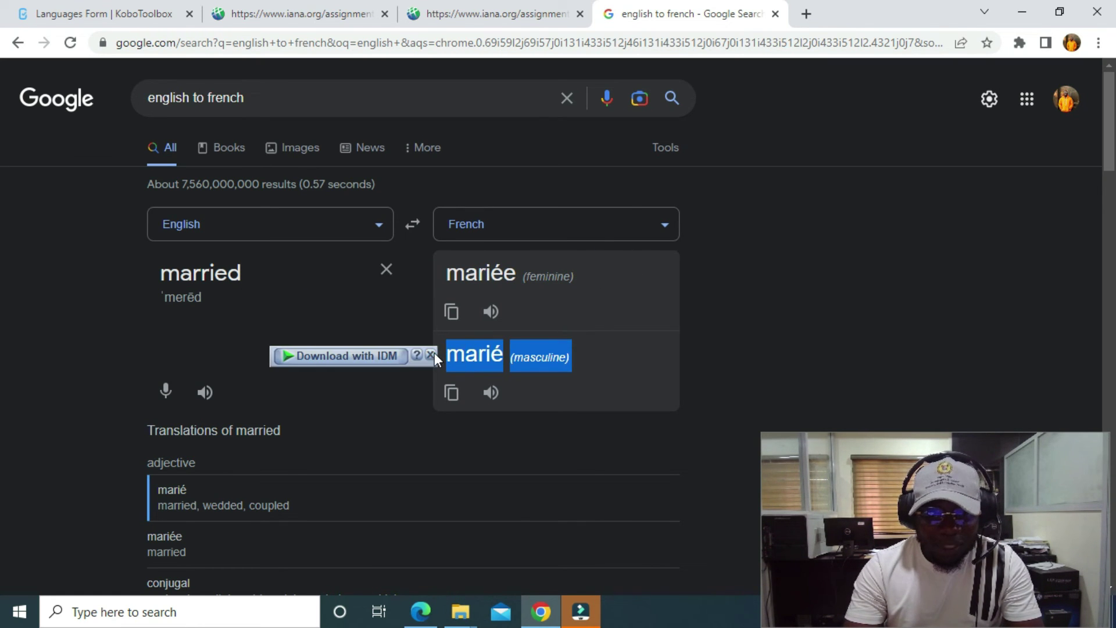
{"action": "left_click", "coordinate": [492, 23]}
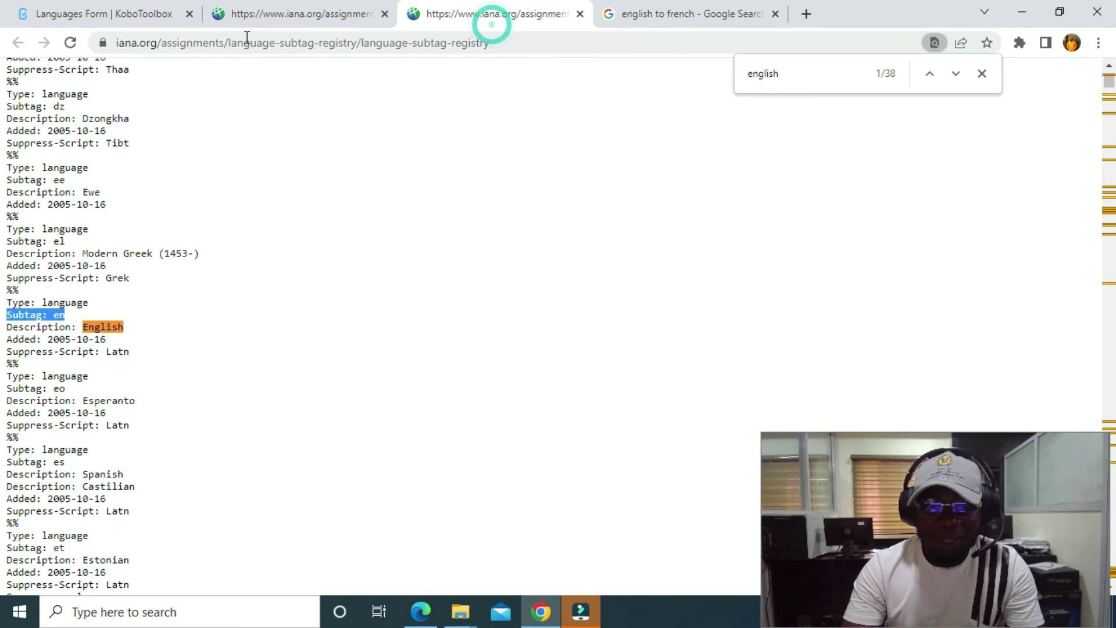
{"action": "left_click", "coordinate": [124, 11]}
{"action": "left_click", "coordinate": [424, 383]}
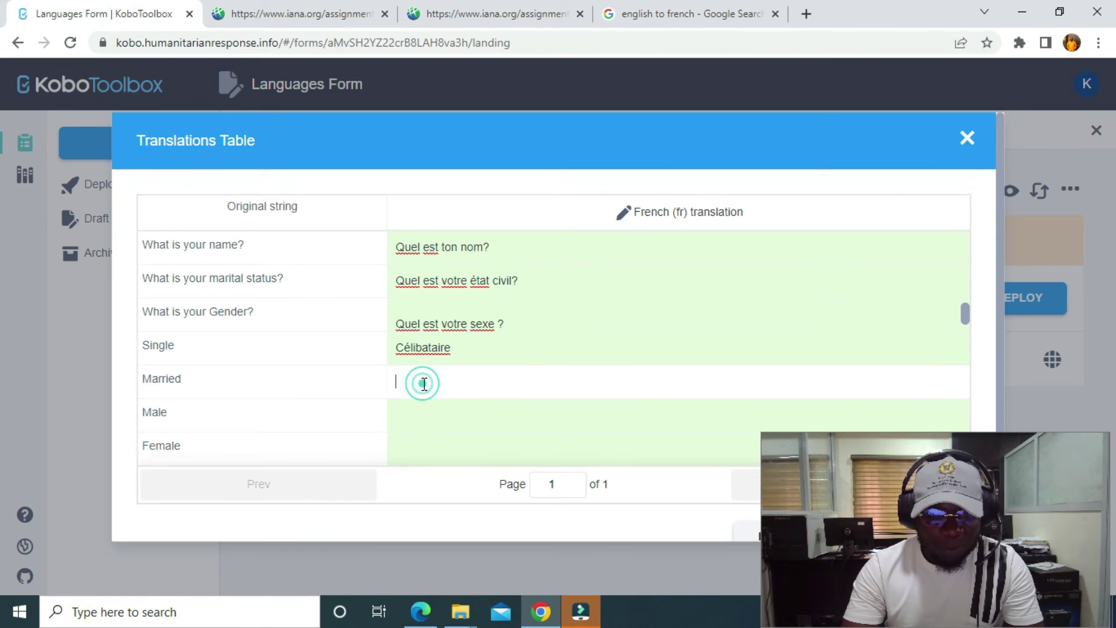
{"action": "left_click", "coordinate": [258, 408]}
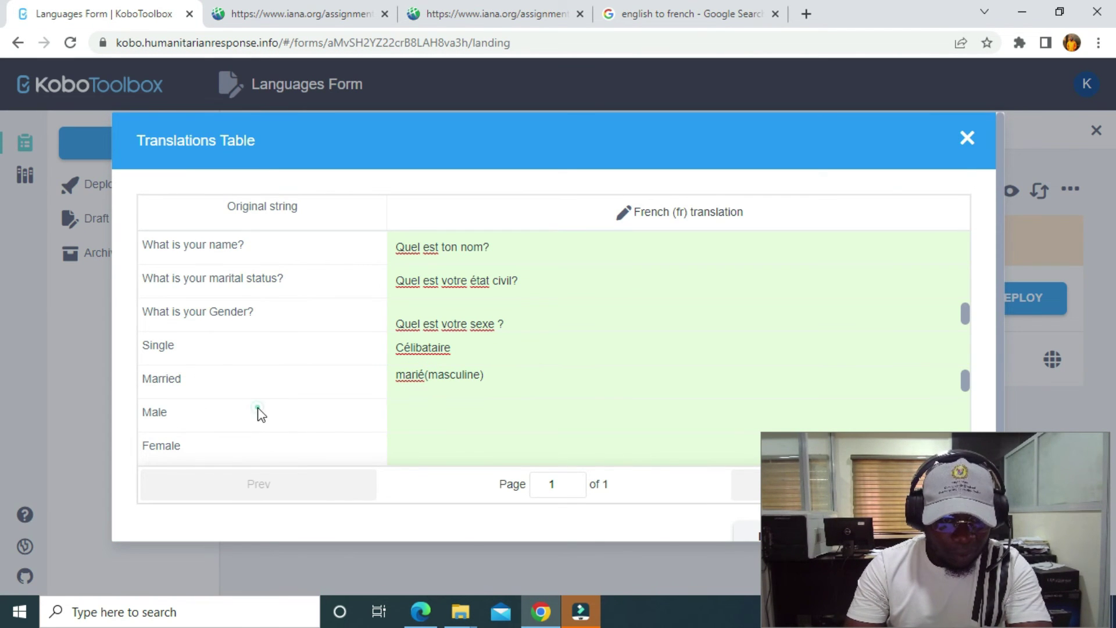
Step: Translate 'male' and paste 'mâle' into the Male row's French cell
{"action": "left_click", "coordinate": [435, 413]}
{"action": "left_click", "coordinate": [690, 13]}
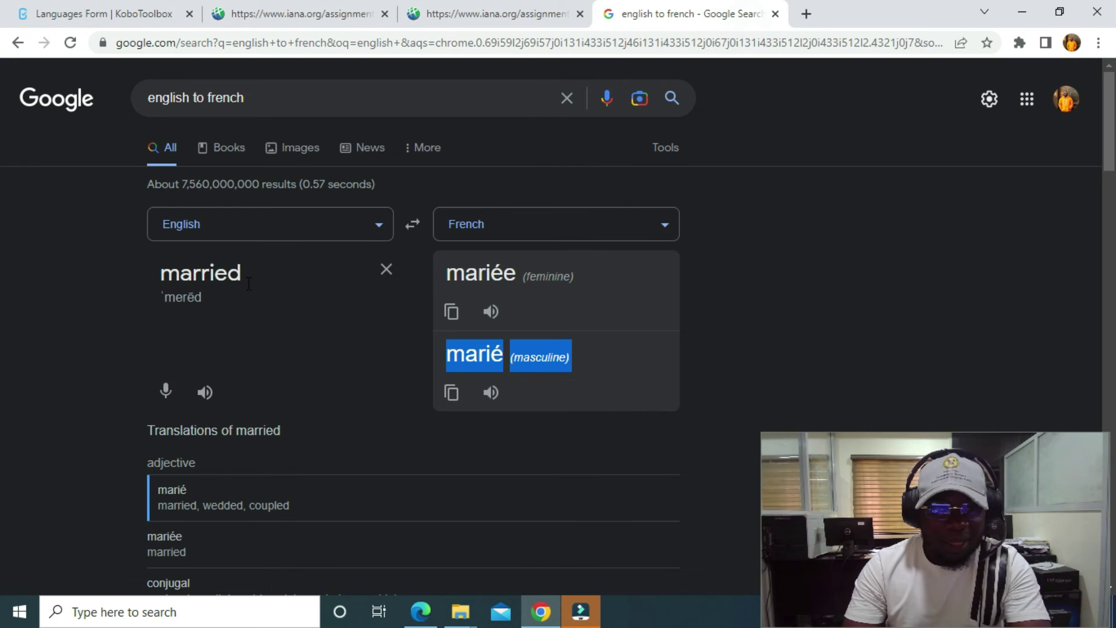
{"action": "double_click", "coordinate": [273, 285]}
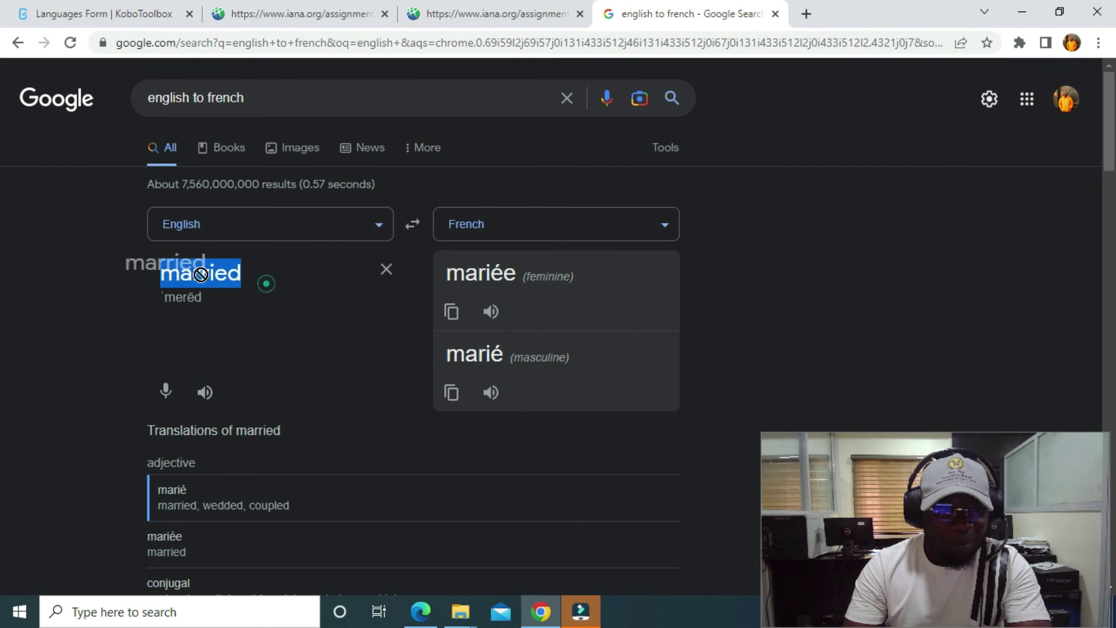
{"action": "type", "text": "male"}
{"action": "key", "text": "Return"}
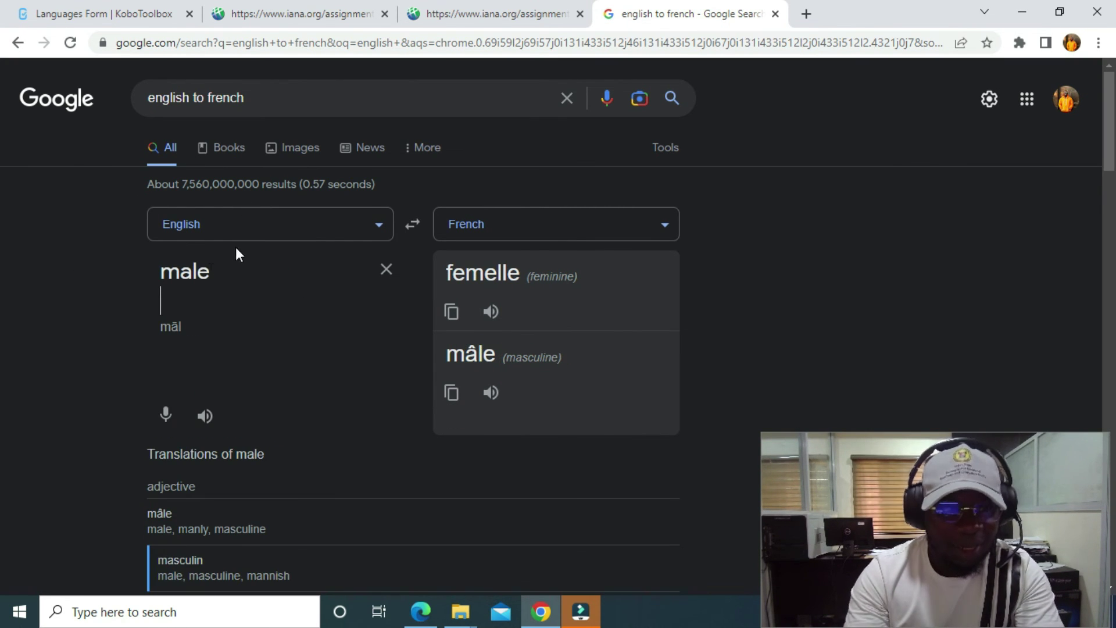
{"action": "left_click", "coordinate": [452, 393]}
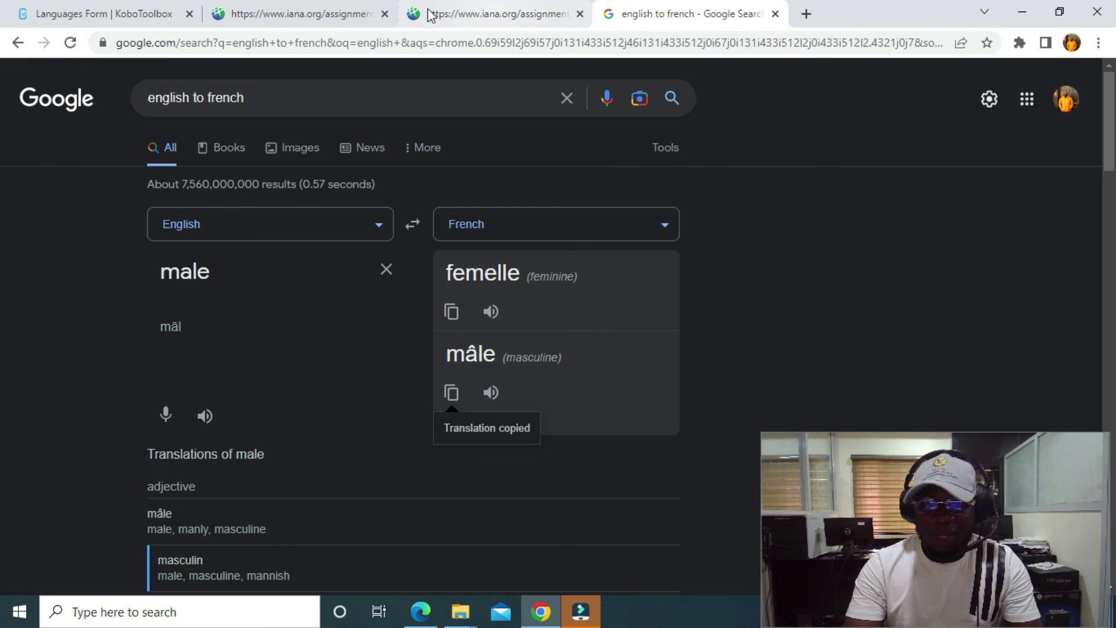
{"action": "left_click", "coordinate": [104, 11]}
{"action": "left_click", "coordinate": [427, 415]}
{"action": "key", "text": "ctrl+v"}
Step: Copy 'femelle' and paste it as the Female row's French translation
{"action": "left_click", "coordinate": [660, 11]}
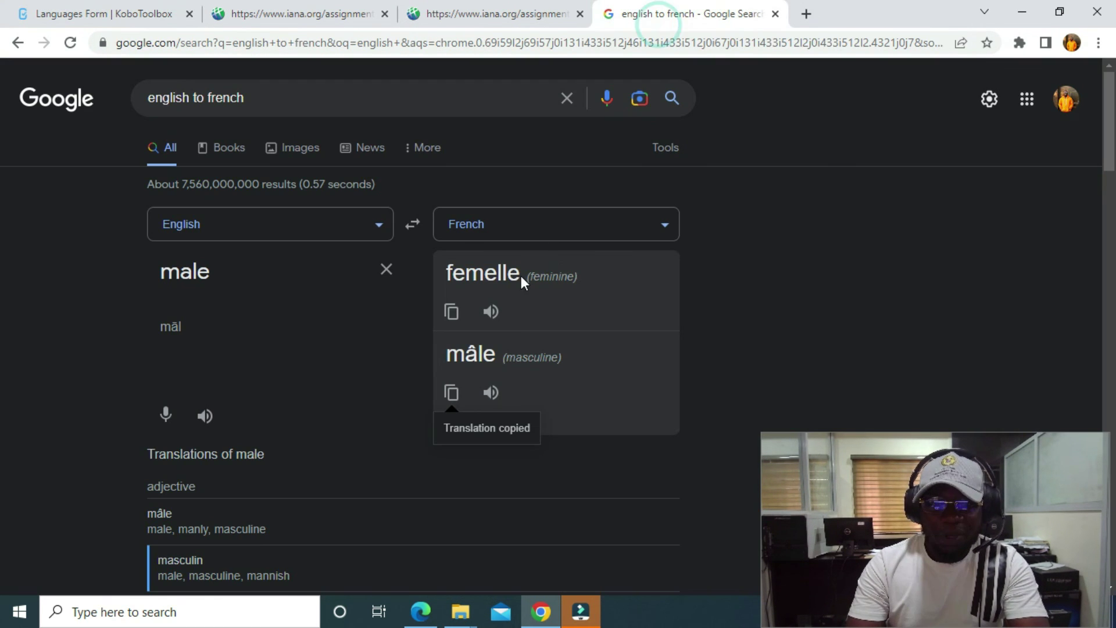
{"action": "left_click", "coordinate": [451, 312]}
{"action": "left_click", "coordinate": [95, 8]}
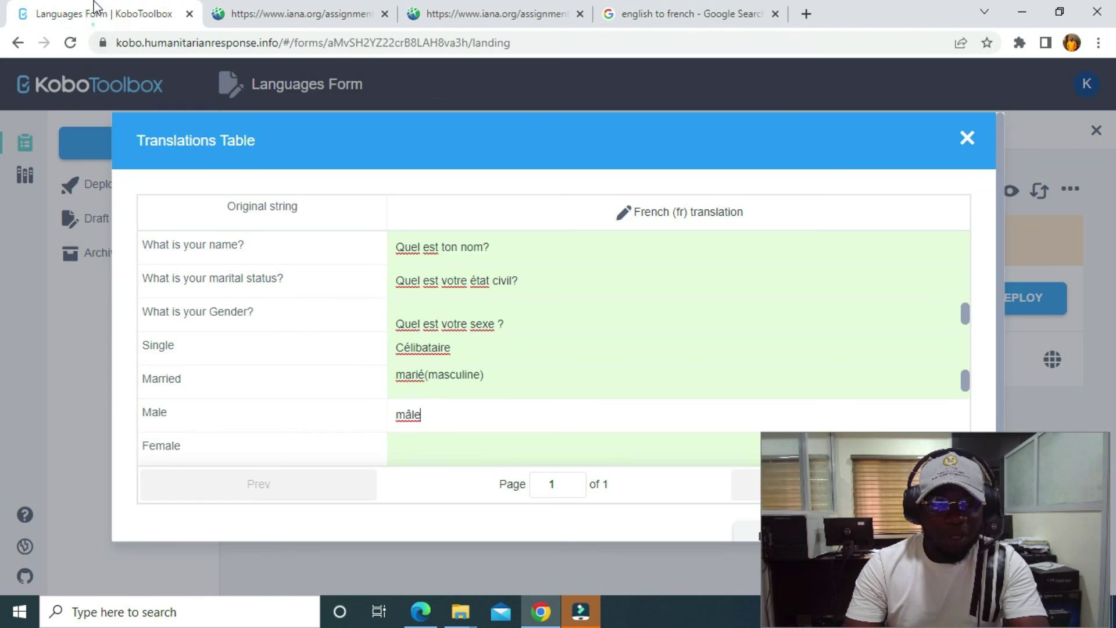
{"action": "left_click", "coordinate": [414, 444]}
{"action": "key", "text": "ctrl+v"}
{"action": "scroll", "coordinate": [402, 389], "scroll_direction": "down", "scroll_amount": 1}
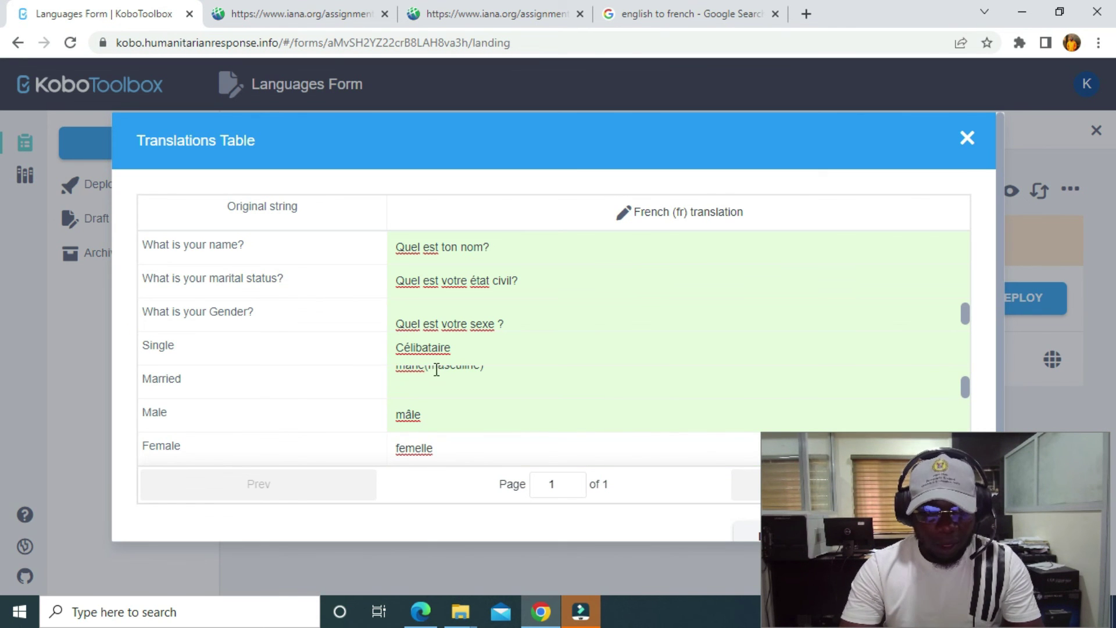
{"action": "left_click", "coordinate": [910, 507]}
{"action": "left_click_drag", "start_coordinate": [215, 532], "coordinate": [146, 489]}
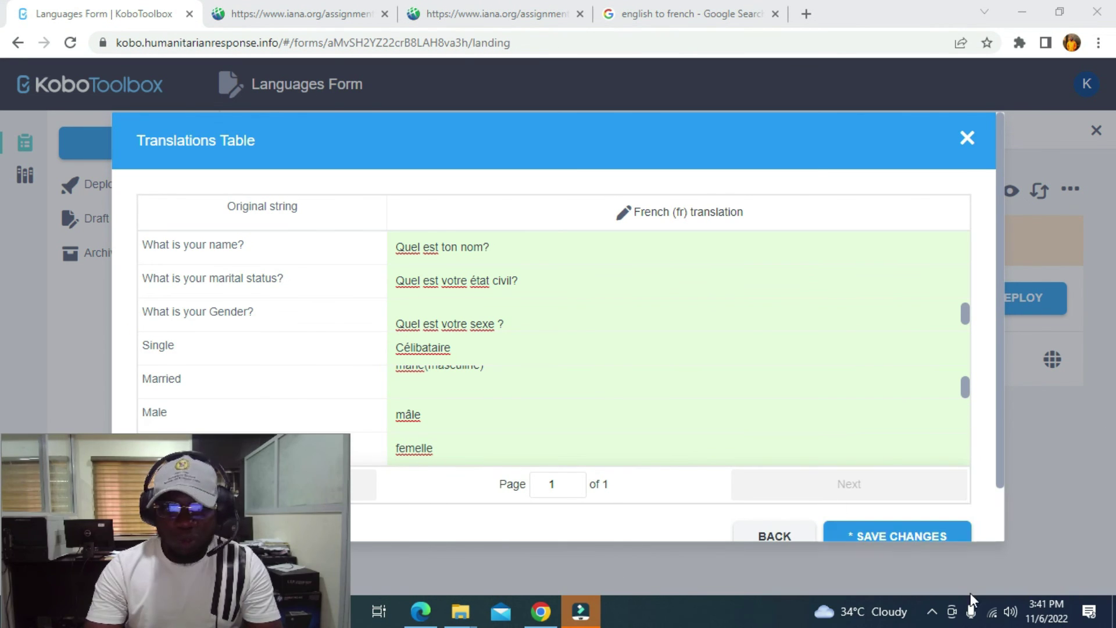
Step: Save the translations, close the Translations Table, deploy the Languages Form and open its web form
{"action": "scroll", "coordinate": [888, 462], "scroll_direction": "down", "scroll_amount": 1}
{"action": "left_click", "coordinate": [916, 482]}
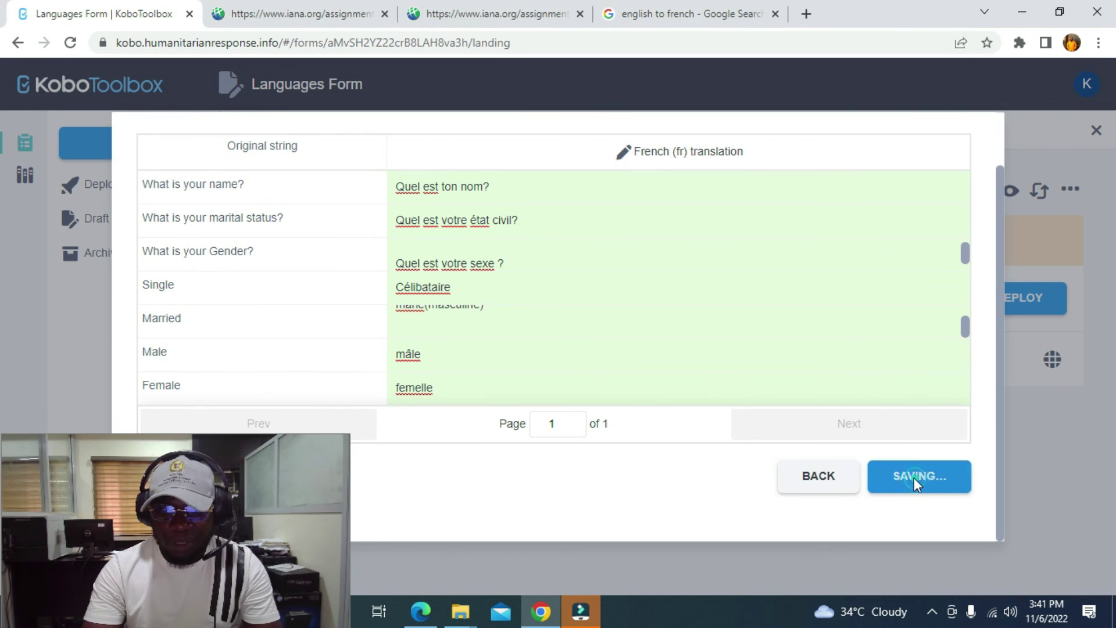
{"action": "scroll", "coordinate": [645, 364], "scroll_direction": "up", "scroll_amount": 1}
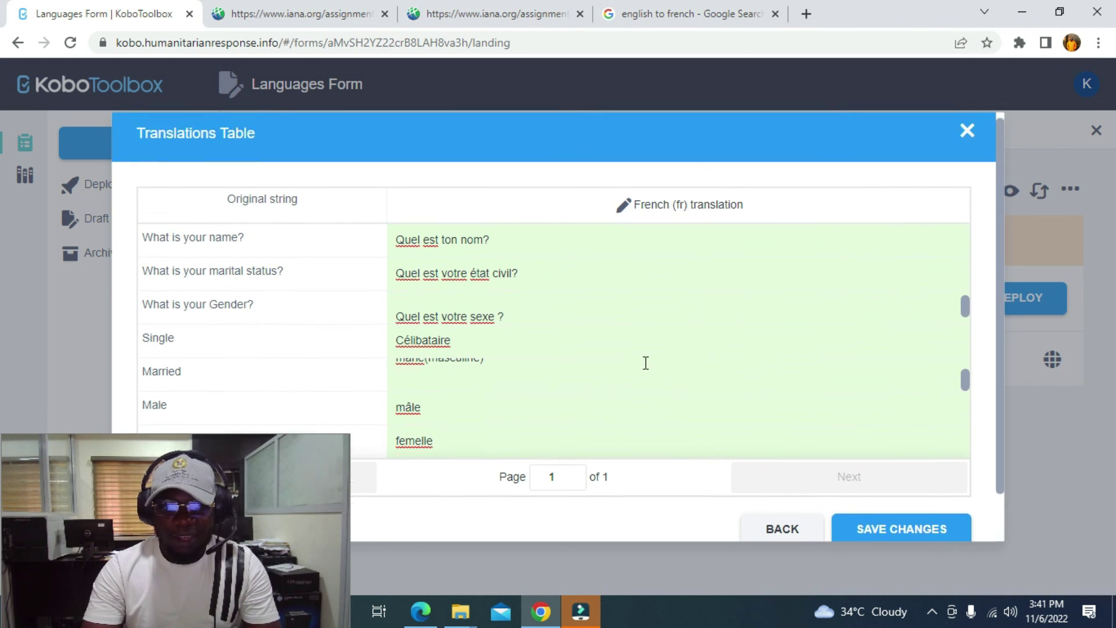
{"action": "left_click", "coordinate": [966, 139]}
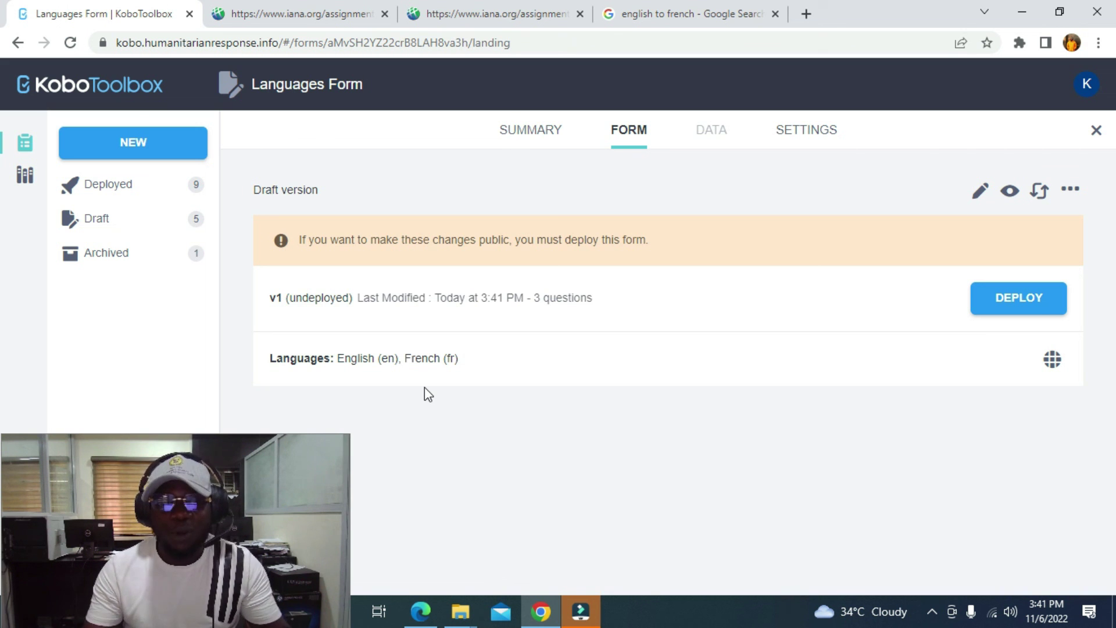
{"action": "left_click", "coordinate": [1001, 307]}
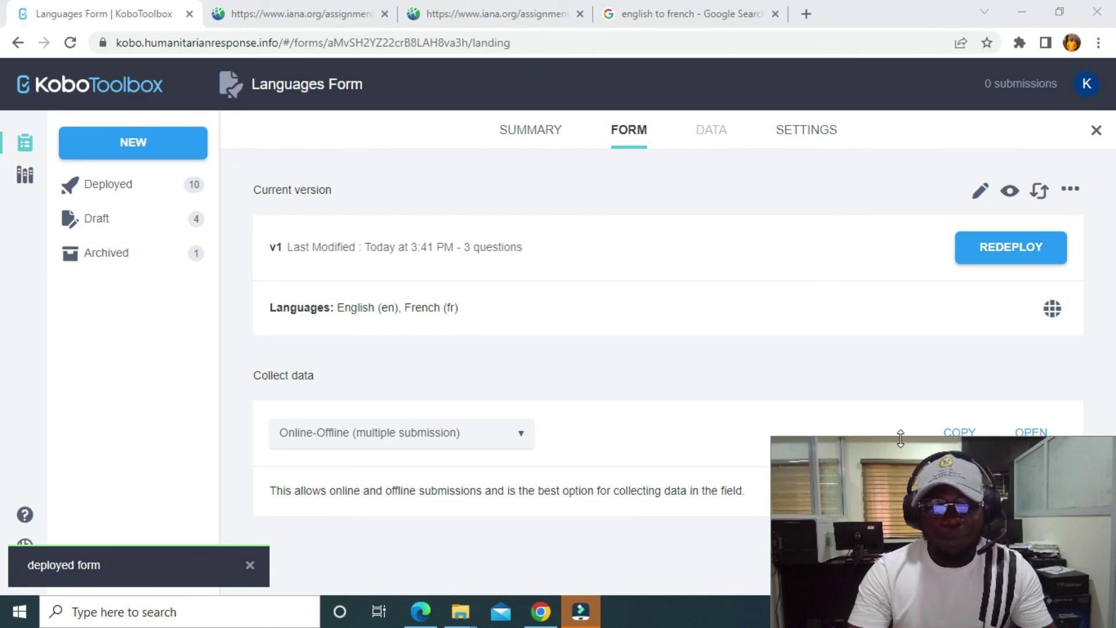
{"action": "left_click", "coordinate": [1043, 432]}
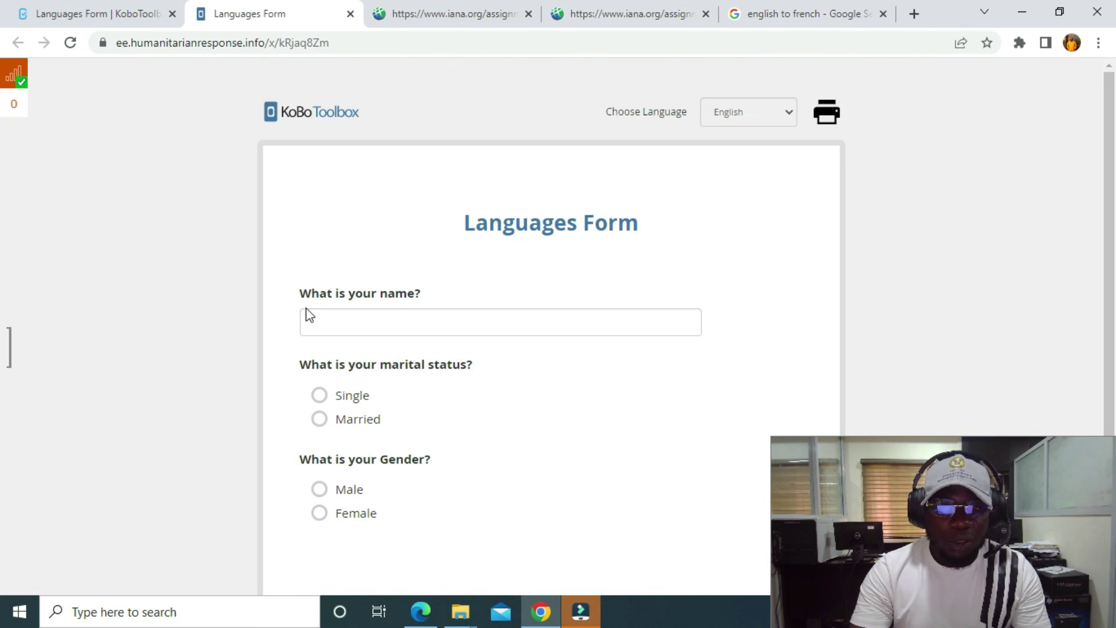
Step: Choose French from the web form's language dropdown
{"action": "scroll", "coordinate": [309, 312], "scroll_direction": "down", "scroll_amount": 2}
{"action": "scroll", "coordinate": [503, 227], "scroll_direction": "up", "scroll_amount": 2}
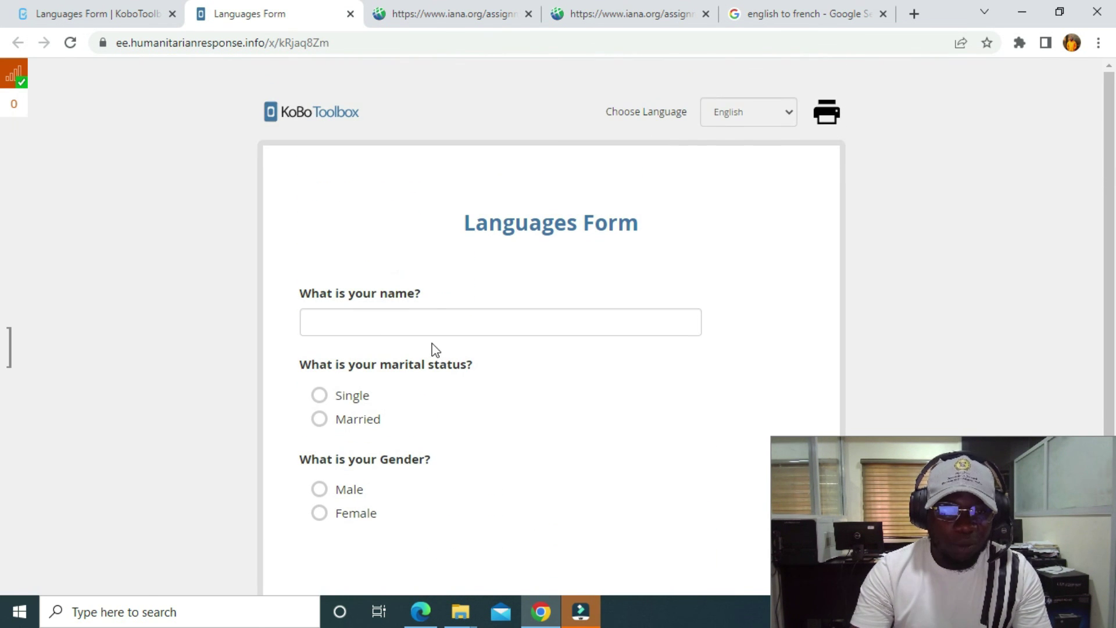
{"action": "left_click", "coordinate": [763, 116]}
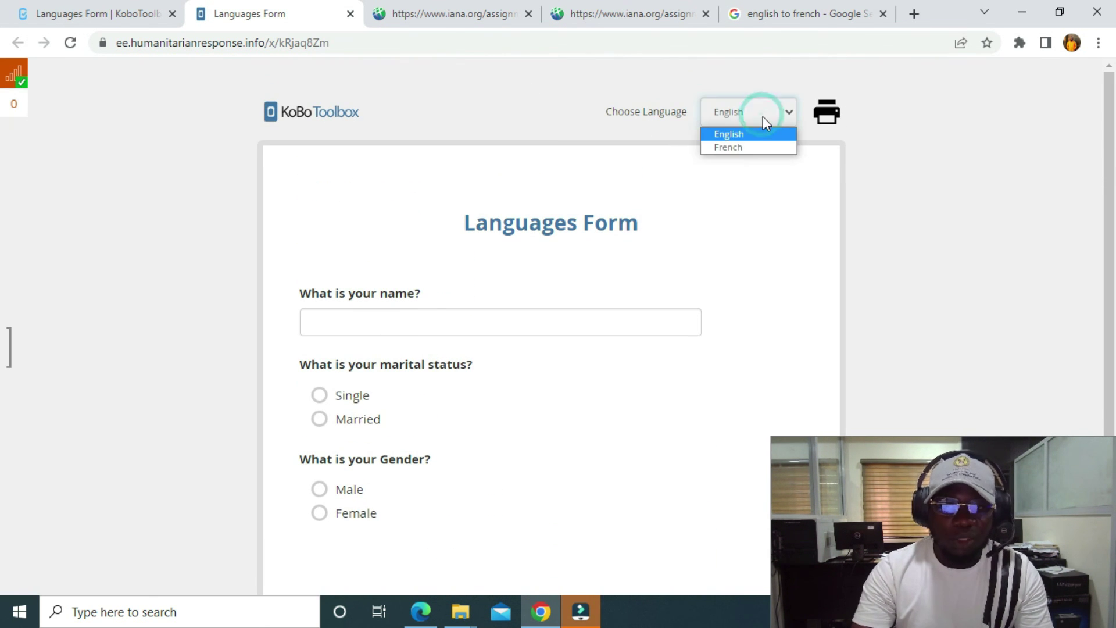
{"action": "left_click", "coordinate": [744, 147]}
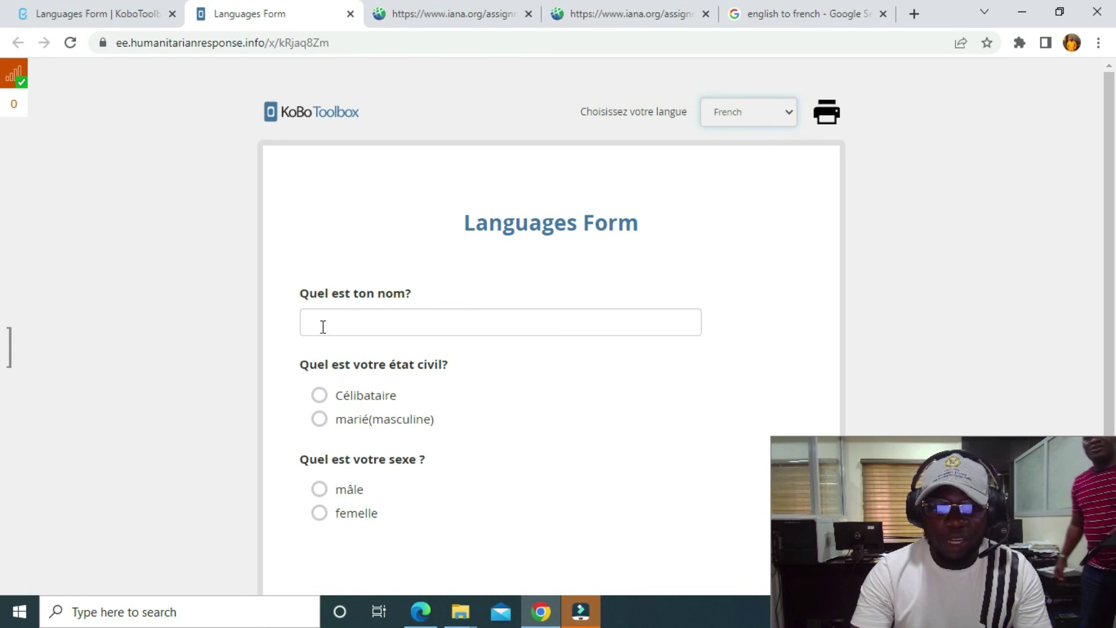